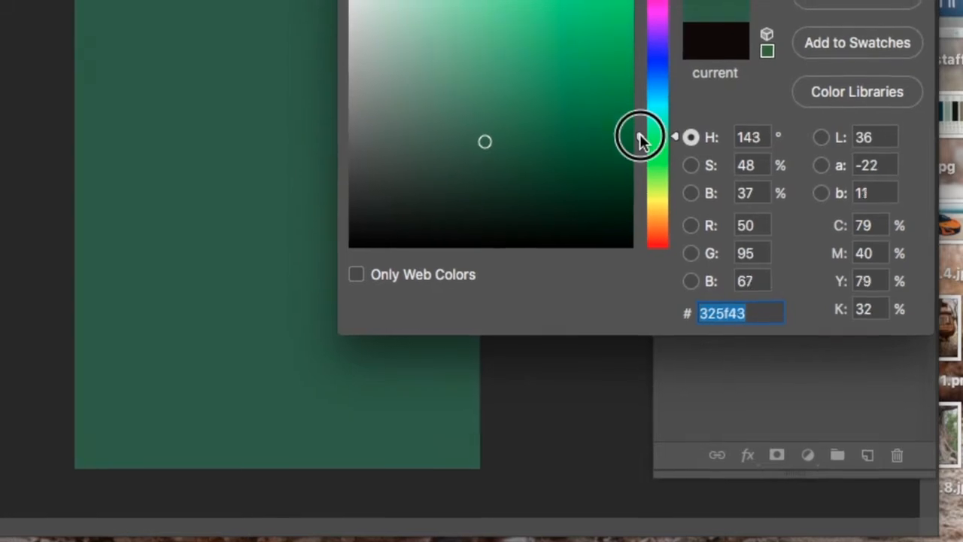
Choose a dark, muted green for the solid color fill layer
{"action": "mouse_move", "coordinate": [519, 150]}
{"action": "left_mouse_down"}
{"action": "mouse_move", "coordinate": [514, 183]}
{"action": "mouse_move", "coordinate": [525, 195]}
{"action": "mouse_move", "coordinate": [514, 160]}
{"action": "mouse_move", "coordinate": [502, 155]}
{"action": "left_mouse_up"}
{"action": "left_click_drag", "start_coordinate": [659, 179], "coordinate": [659, 189]}
{"action": "left_click_drag", "start_coordinate": [518, 170], "coordinate": [511, 190]}
{"action": "left_click", "coordinate": [839, 38]}
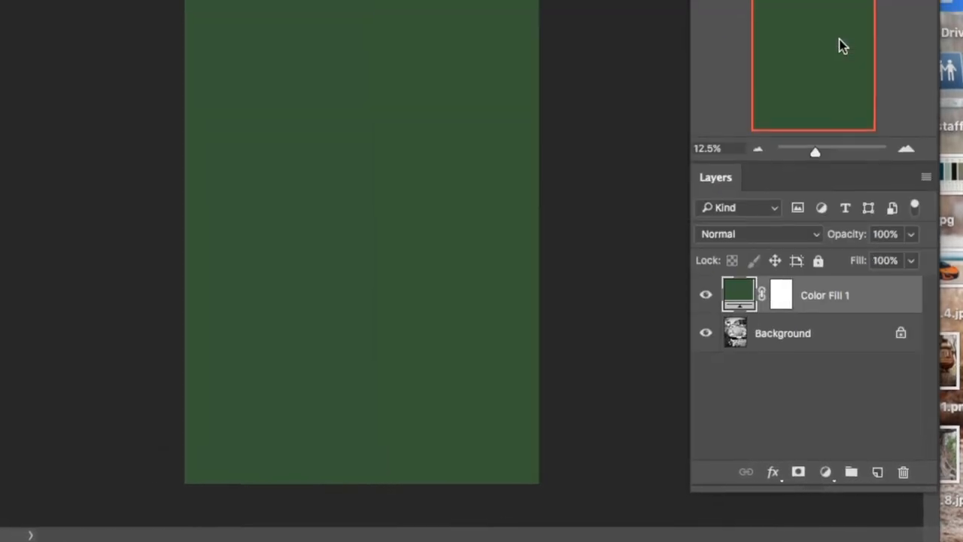
Set the green fill layer's blend mode to Overlay and invert its layer mask to hide the color
{"action": "left_click", "coordinate": [791, 244]}
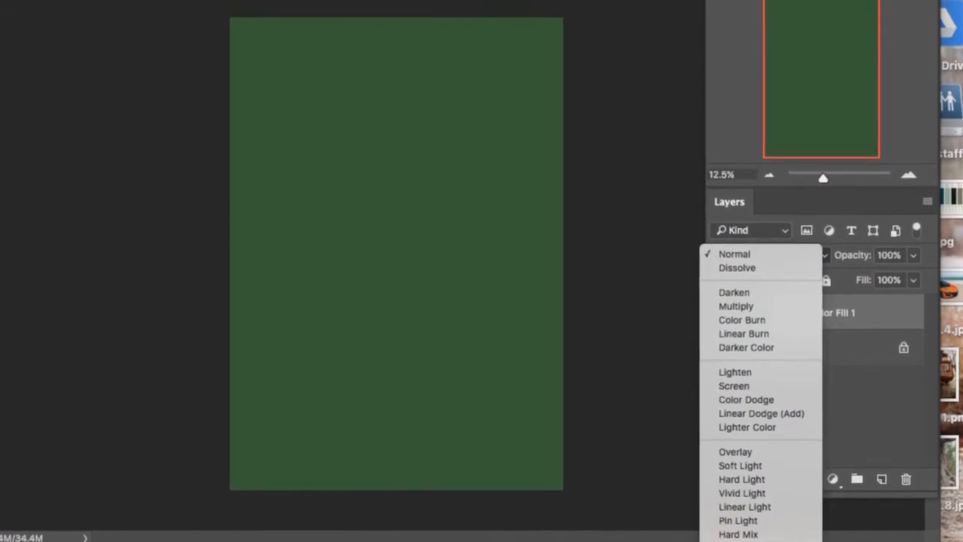
{"action": "left_click", "coordinate": [735, 451]}
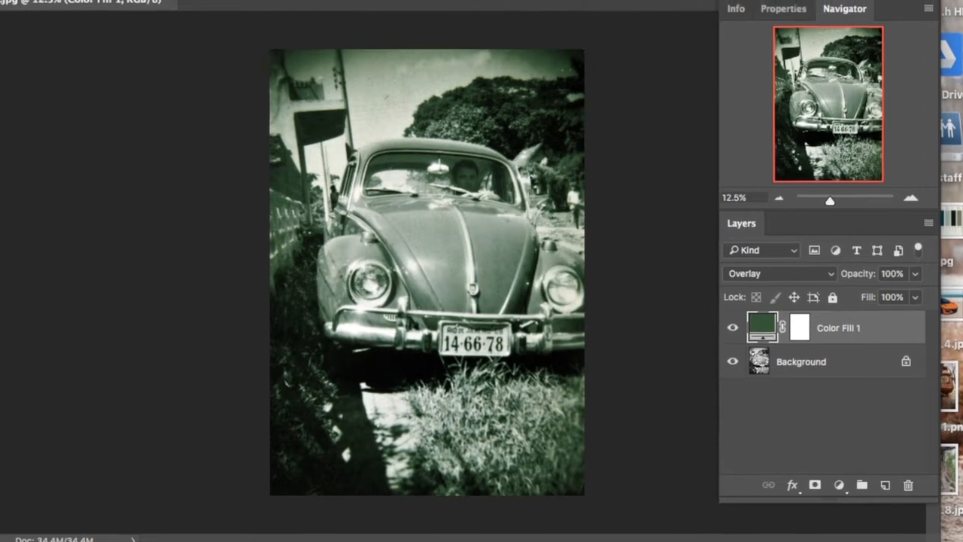
{"action": "left_click", "coordinate": [801, 335]}
{"action": "double_click", "coordinate": [805, 343]}
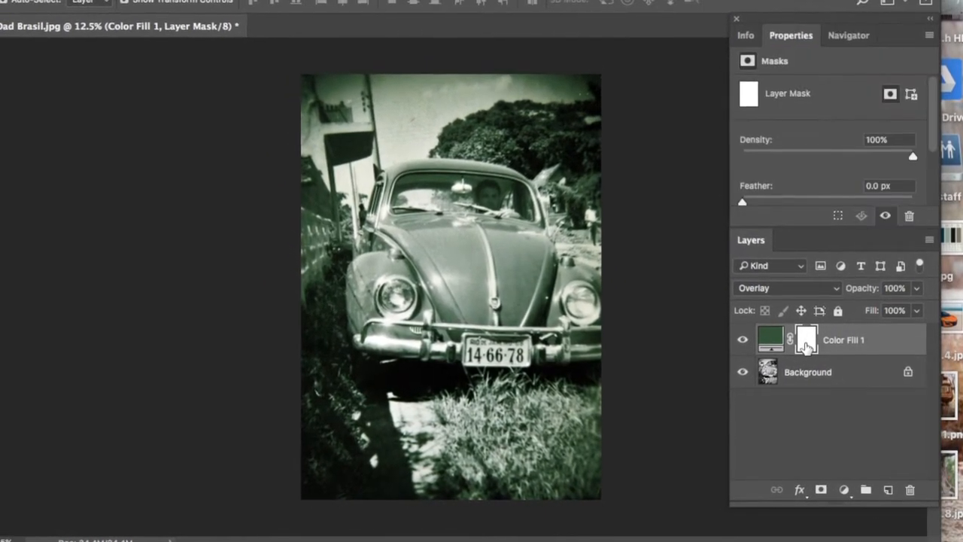
{"action": "scroll", "coordinate": [895, 192], "scroll_direction": "down", "scroll_amount": 3}
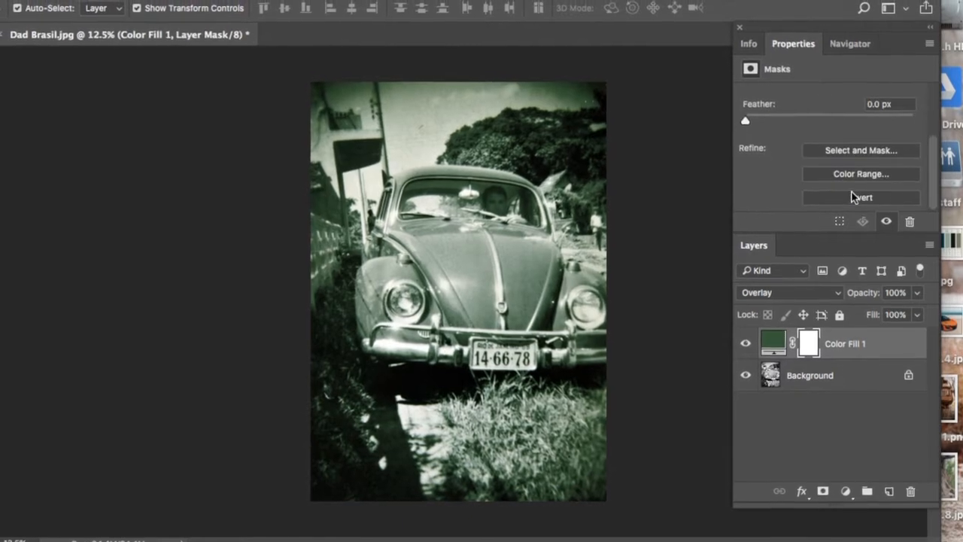
{"action": "left_click", "coordinate": [860, 197]}
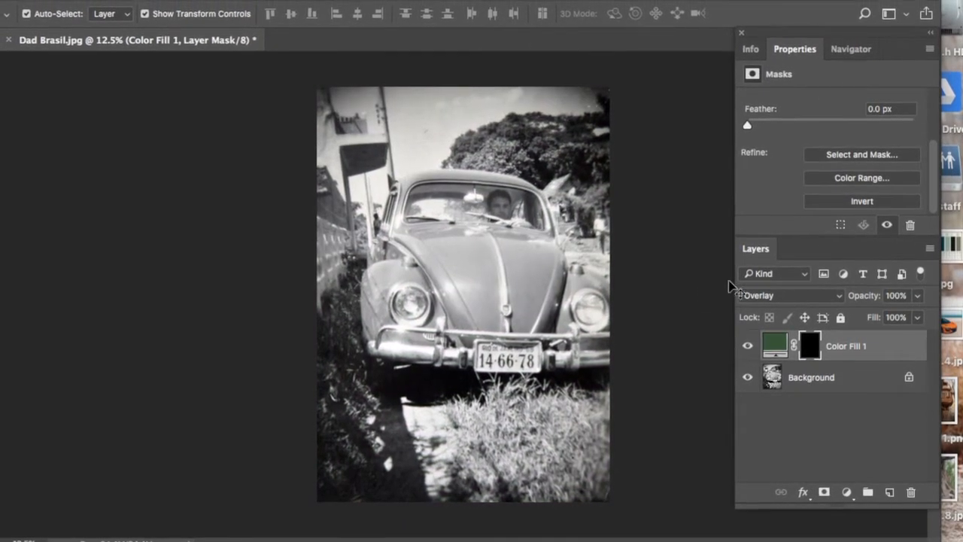
Set up the Brush tool in Normal mode with 33% hardness and 63% opacity for painting on the mask
{"action": "left_click", "coordinate": [850, 48]}
{"action": "left_click_drag", "start_coordinate": [838, 233], "coordinate": [844, 228]}
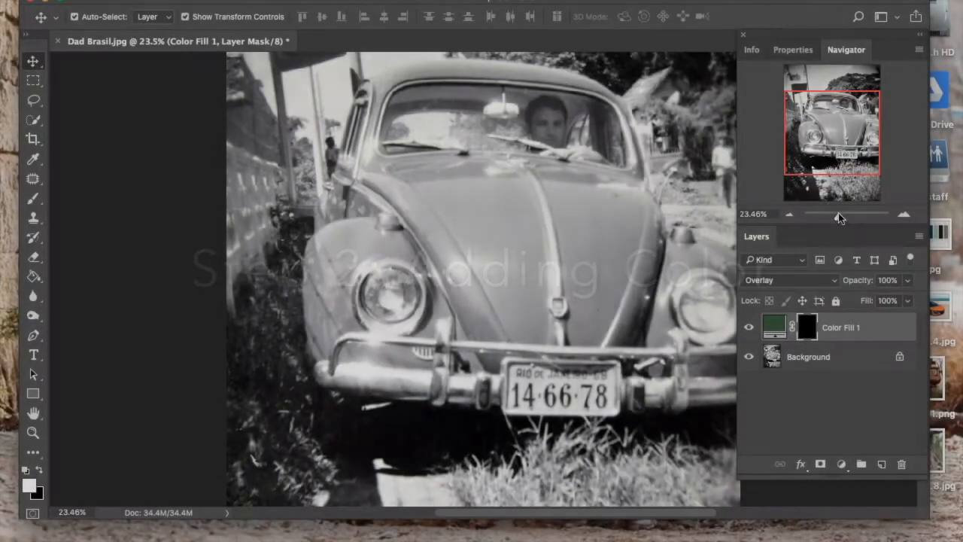
{"action": "scroll", "coordinate": [338, 252], "scroll_direction": "down", "scroll_amount": 5}
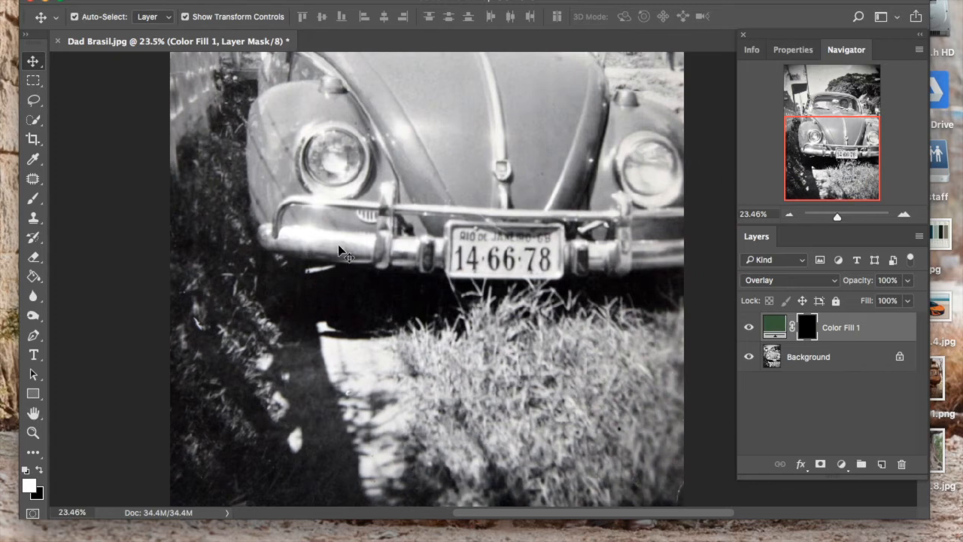
{"action": "left_click", "coordinate": [33, 199]}
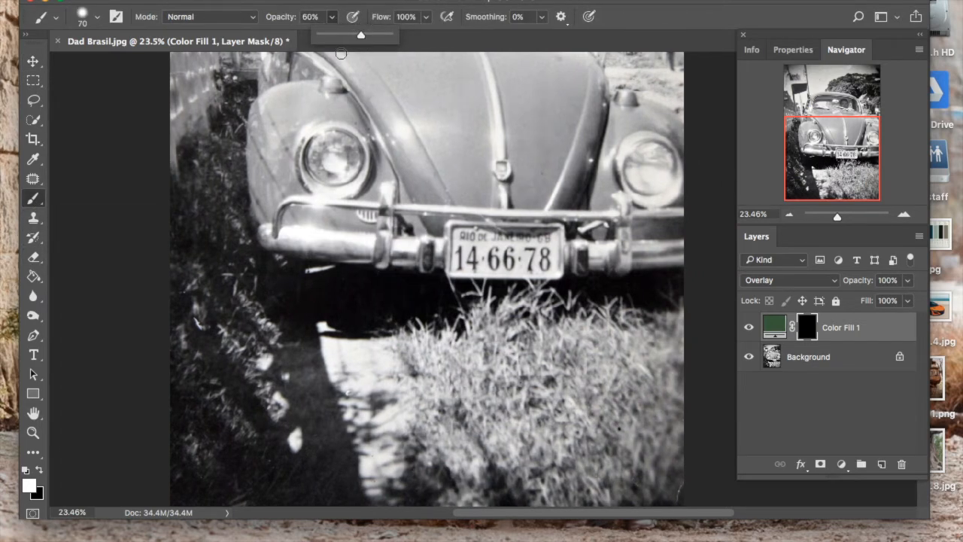
{"action": "left_click", "coordinate": [101, 19]}
{"action": "scroll", "coordinate": [124, 218], "scroll_direction": "down", "scroll_amount": 1}
{"action": "scroll", "coordinate": [129, 220], "scroll_direction": "up", "scroll_amount": 1}
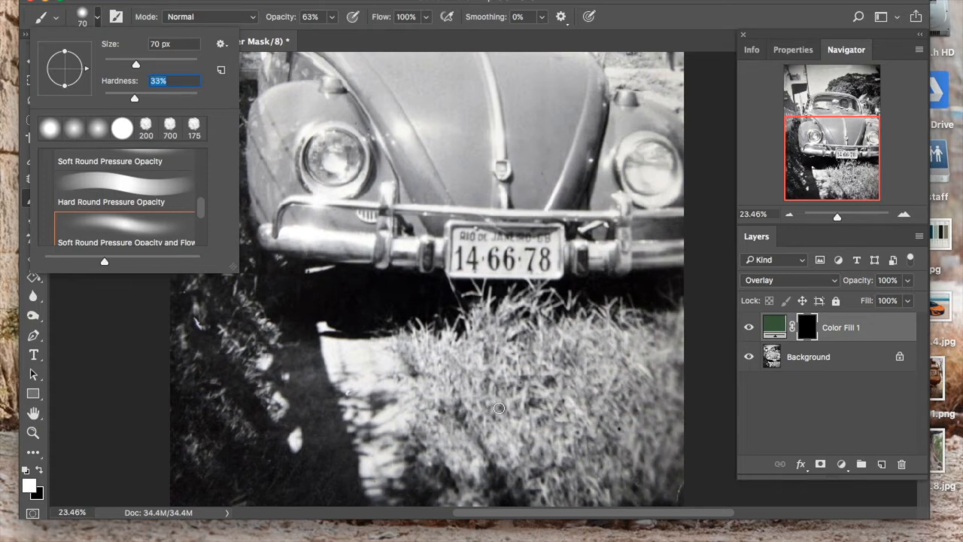
{"action": "left_click", "coordinate": [185, 16]}
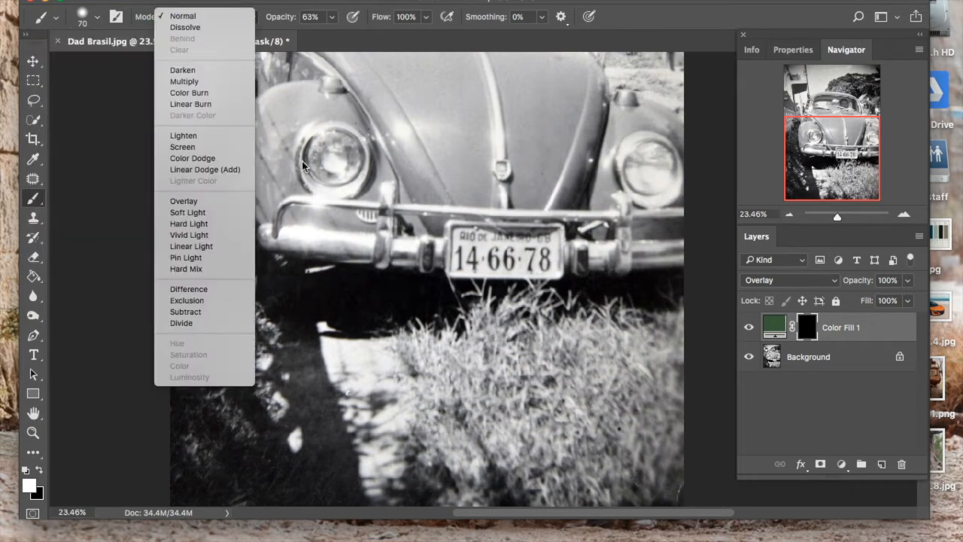
Paint white on the green fill's mask over the grass in front of and left of the car, using 600 and 300 px brushes
{"action": "left_click", "coordinate": [505, 392]}
{"action": "mouse_move", "coordinate": [552, 391]}
{"action": "left_mouse_down"}
{"action": "mouse_move", "coordinate": [553, 421]}
{"action": "mouse_move", "coordinate": [611, 460]}
{"action": "mouse_move", "coordinate": [604, 470]}
{"action": "mouse_move", "coordinate": [505, 464]}
{"action": "mouse_move", "coordinate": [648, 414]}
{"action": "mouse_move", "coordinate": [492, 411]}
{"action": "mouse_move", "coordinate": [530, 356]}
{"action": "mouse_move", "coordinate": [651, 329]}
{"action": "mouse_move", "coordinate": [566, 340]}
{"action": "mouse_move", "coordinate": [477, 327]}
{"action": "mouse_move", "coordinate": [530, 327]}
{"action": "mouse_move", "coordinate": [585, 355]}
{"action": "mouse_move", "coordinate": [432, 373]}
{"action": "mouse_move", "coordinate": [455, 479]}
{"action": "mouse_move", "coordinate": [424, 468]}
{"action": "mouse_move", "coordinate": [384, 481]}
{"action": "mouse_move", "coordinate": [311, 452]}
{"action": "left_mouse_up"}
{"action": "mouse_move", "coordinate": [312, 316]}
{"action": "left_mouse_down"}
{"action": "mouse_move", "coordinate": [173, 392]}
{"action": "mouse_move", "coordinate": [194, 365]}
{"action": "mouse_move", "coordinate": [205, 284]}
{"action": "mouse_move", "coordinate": [239, 332]}
{"action": "mouse_move", "coordinate": [261, 478]}
{"action": "mouse_move", "coordinate": [284, 366]}
{"action": "mouse_move", "coordinate": [317, 520]}
{"action": "mouse_move", "coordinate": [188, 469]}
{"action": "mouse_move", "coordinate": [242, 480]}
{"action": "mouse_move", "coordinate": [460, 355]}
{"action": "mouse_move", "coordinate": [483, 501]}
{"action": "mouse_move", "coordinate": [537, 340]}
{"action": "mouse_move", "coordinate": [546, 413]}
{"action": "mouse_move", "coordinate": [633, 370]}
{"action": "mouse_move", "coordinate": [643, 462]}
{"action": "mouse_move", "coordinate": [646, 351]}
{"action": "mouse_move", "coordinate": [459, 330]}
{"action": "mouse_move", "coordinate": [458, 432]}
{"action": "mouse_move", "coordinate": [601, 344]}
{"action": "left_mouse_up"}
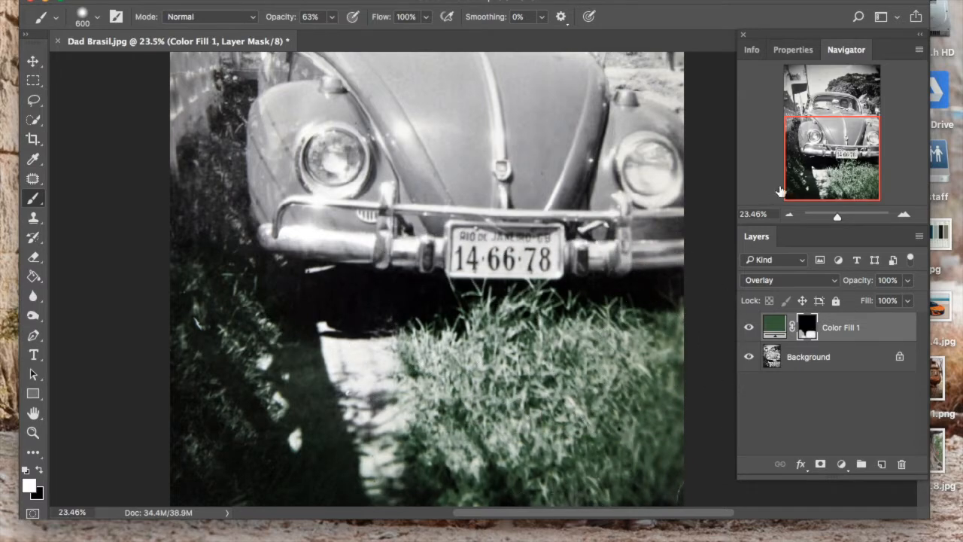
{"action": "left_click_drag", "start_coordinate": [839, 221], "coordinate": [837, 219]}
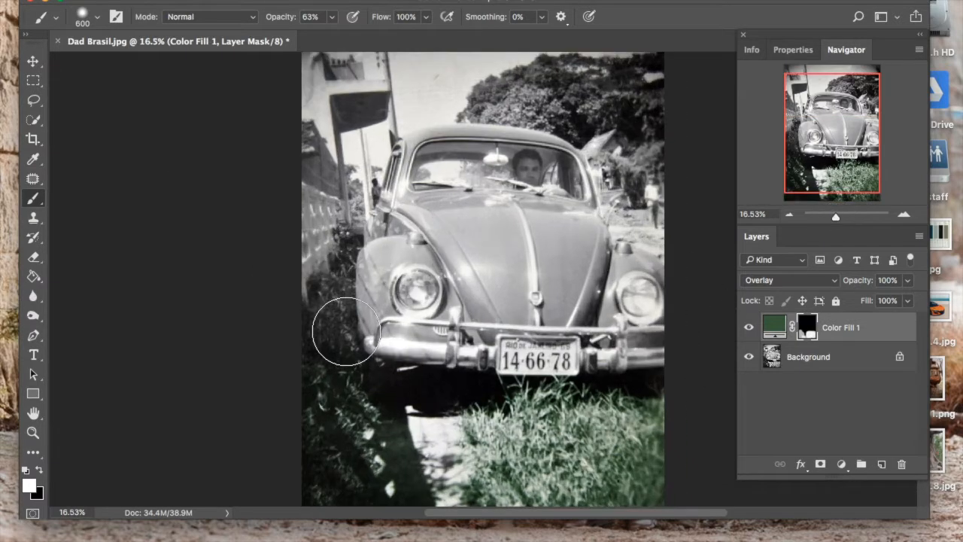
{"action": "mouse_move", "coordinate": [346, 328]}
{"action": "left_mouse_down"}
{"action": "mouse_move", "coordinate": [322, 339]}
{"action": "mouse_move", "coordinate": [324, 285]}
{"action": "mouse_move", "coordinate": [338, 339]}
{"action": "mouse_move", "coordinate": [372, 379]}
{"action": "mouse_move", "coordinate": [333, 383]}
{"action": "mouse_move", "coordinate": [318, 478]}
{"action": "left_mouse_up"}
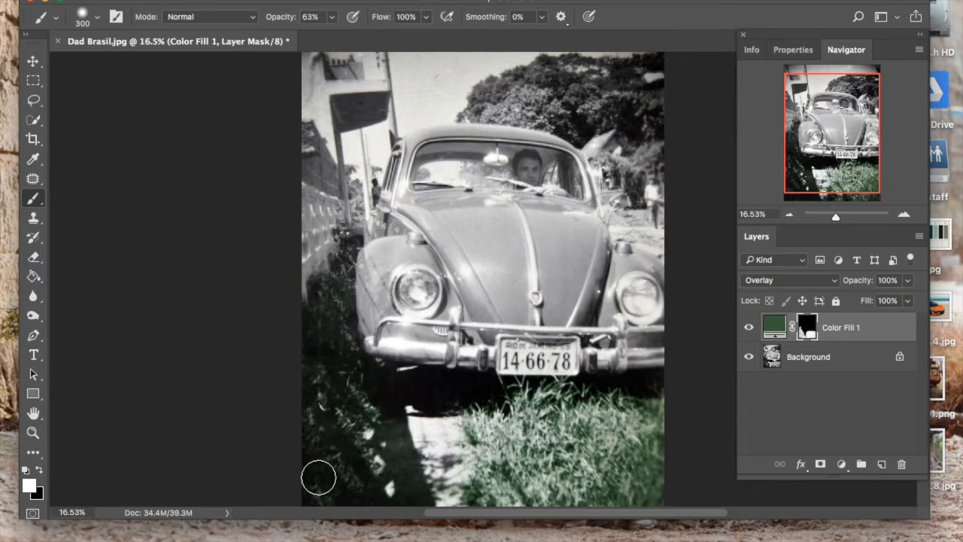
Paint the green into the narrow grass strip between the wall and the car with a 150 px brush
{"action": "left_click_drag", "start_coordinate": [835, 214], "coordinate": [841, 216]}
{"action": "left_click_drag", "start_coordinate": [816, 140], "coordinate": [813, 135]}
{"action": "key", "text": "bracketleft"}
{"action": "key", "text": "bracketleft"}
{"action": "mouse_move", "coordinate": [203, 266]}
{"action": "left_mouse_down"}
{"action": "mouse_move", "coordinate": [198, 290]}
{"action": "mouse_move", "coordinate": [208, 243]}
{"action": "mouse_move", "coordinate": [226, 465]}
{"action": "left_mouse_up"}
{"action": "left_click_drag", "start_coordinate": [225, 227], "coordinate": [212, 289]}
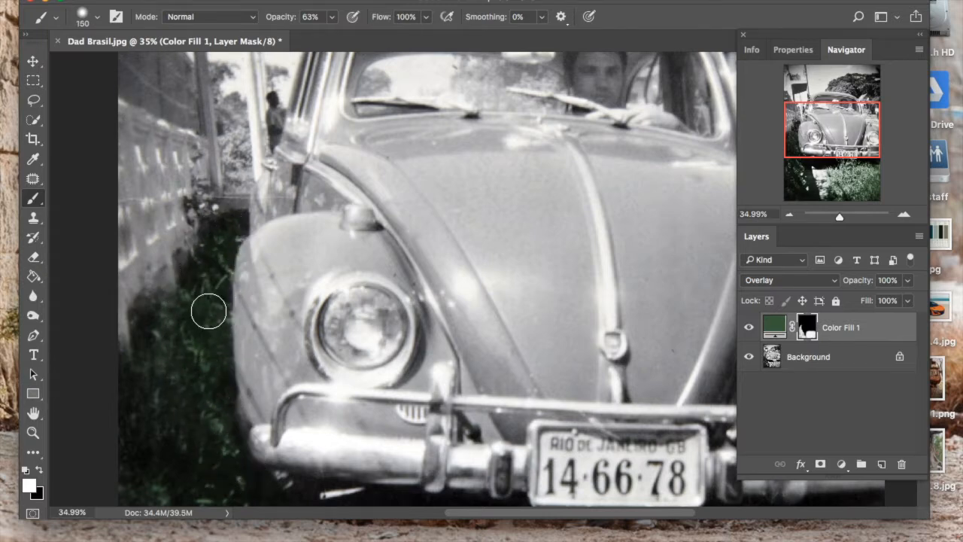
Lower the brush opacity to 24% and paint green over the middle of the tree behind the car with a 200 px brush
{"action": "scroll", "coordinate": [558, 174], "scroll_direction": "up", "scroll_amount": 5}
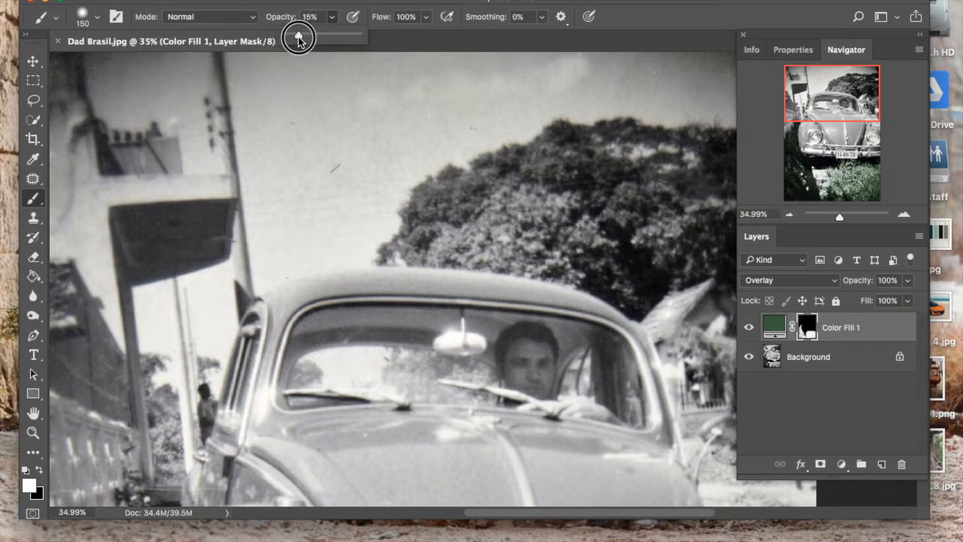
{"action": "key", "text": "bracketright"}
{"action": "key", "text": "bracketright"}
{"action": "key", "text": "bracketright"}
{"action": "key", "text": "bracketright"}
{"action": "key", "text": "bracketright"}
{"action": "mouse_move", "coordinate": [526, 215]}
{"action": "left_mouse_down"}
{"action": "mouse_move", "coordinate": [495, 216]}
{"action": "mouse_move", "coordinate": [624, 186]}
{"action": "mouse_move", "coordinate": [552, 176]}
{"action": "mouse_move", "coordinate": [618, 231]}
{"action": "mouse_move", "coordinate": [581, 232]}
{"action": "left_mouse_up"}
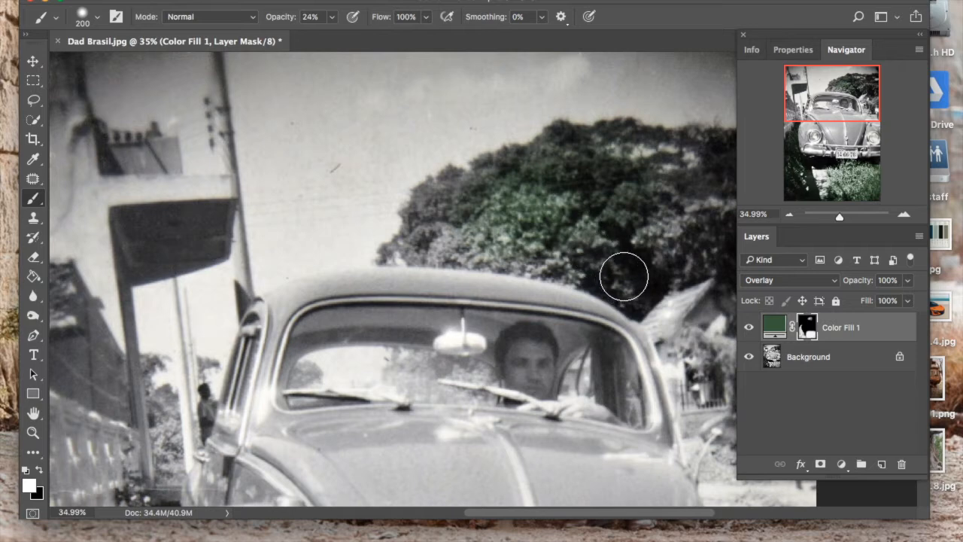
Extend the green over the rest of the tree and along its outer edges with a 125 px brush
{"action": "mouse_move", "coordinate": [629, 289]}
{"action": "left_mouse_down"}
{"action": "mouse_move", "coordinate": [563, 268]}
{"action": "mouse_move", "coordinate": [403, 257]}
{"action": "mouse_move", "coordinate": [425, 216]}
{"action": "left_mouse_up"}
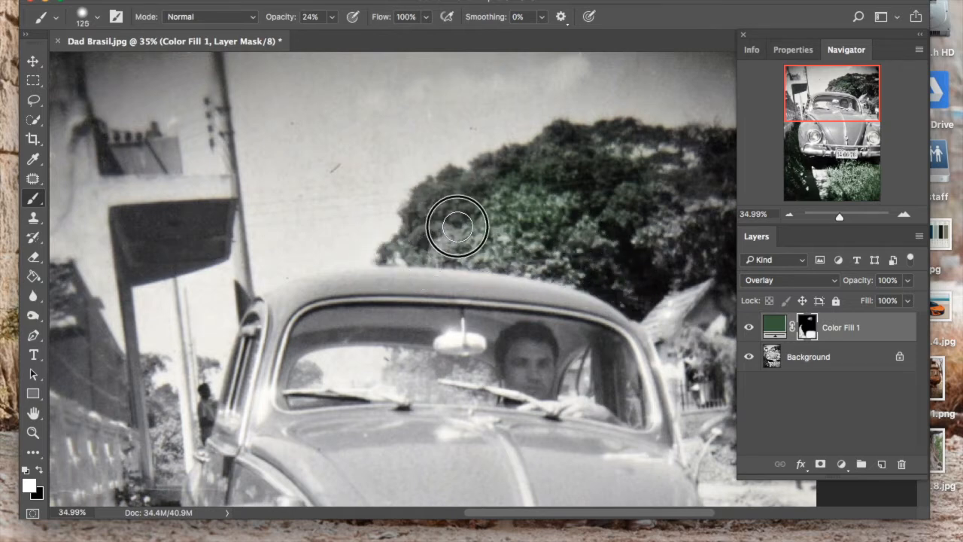
{"action": "right_click", "coordinate": [444, 237]}
{"action": "left_click", "coordinate": [490, 198]}
{"action": "mouse_move", "coordinate": [444, 230]}
{"action": "left_mouse_down"}
{"action": "mouse_move", "coordinate": [512, 255]}
{"action": "mouse_move", "coordinate": [467, 245]}
{"action": "mouse_move", "coordinate": [472, 199]}
{"action": "mouse_move", "coordinate": [502, 165]}
{"action": "mouse_move", "coordinate": [434, 188]}
{"action": "mouse_move", "coordinate": [477, 188]}
{"action": "mouse_move", "coordinate": [601, 139]}
{"action": "mouse_move", "coordinate": [616, 179]}
{"action": "mouse_move", "coordinate": [652, 184]}
{"action": "mouse_move", "coordinate": [659, 234]}
{"action": "mouse_move", "coordinate": [694, 215]}
{"action": "mouse_move", "coordinate": [624, 253]}
{"action": "mouse_move", "coordinate": [670, 237]}
{"action": "mouse_move", "coordinate": [694, 261]}
{"action": "mouse_move", "coordinate": [709, 208]}
{"action": "mouse_move", "coordinate": [723, 200]}
{"action": "mouse_move", "coordinate": [702, 155]}
{"action": "left_mouse_up"}
Move the floating panel group clear of the photo's right edge and paint green over the foliage there
{"action": "left_click_drag", "start_coordinate": [827, 89], "coordinate": [831, 102]}
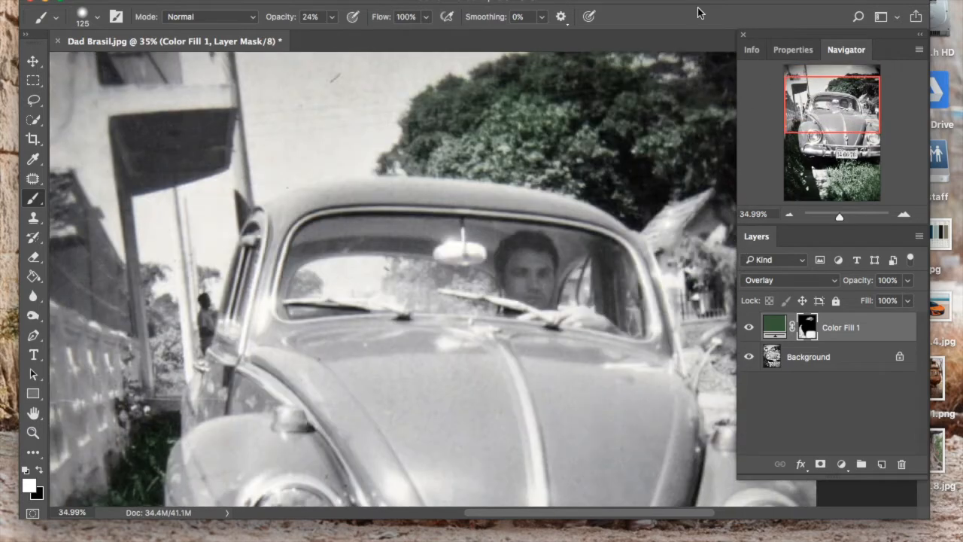
{"action": "left_click_drag", "start_coordinate": [753, 42], "coordinate": [22, 38]}
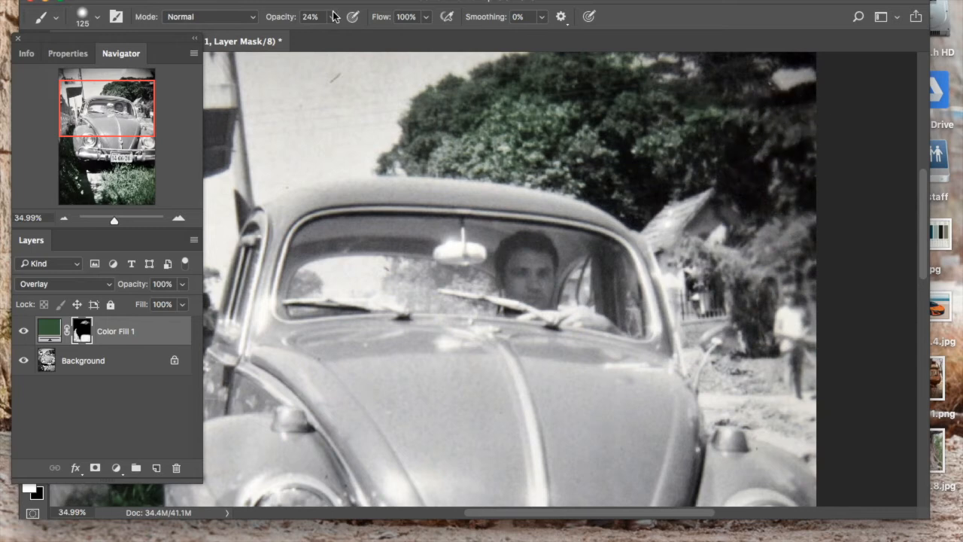
{"action": "mouse_move", "coordinate": [666, 91]}
{"action": "left_mouse_down"}
{"action": "mouse_move", "coordinate": [712, 75]}
{"action": "mouse_move", "coordinate": [765, 94]}
{"action": "mouse_move", "coordinate": [741, 87]}
{"action": "mouse_move", "coordinate": [757, 62]}
{"action": "mouse_move", "coordinate": [785, 175]}
{"action": "mouse_move", "coordinate": [748, 265]}
{"action": "mouse_move", "coordinate": [762, 293]}
{"action": "mouse_move", "coordinate": [680, 254]}
{"action": "mouse_move", "coordinate": [752, 235]}
{"action": "mouse_move", "coordinate": [703, 167]}
{"action": "mouse_move", "coordinate": [573, 182]}
{"action": "left_mouse_up"}
Paint green into the small foliage areas beside the car with a 45 px brush at 39% opacity
{"action": "left_click_drag", "start_coordinate": [115, 220], "coordinate": [122, 220]}
{"action": "left_click_drag", "start_coordinate": [108, 108], "coordinate": [108, 96]}
{"action": "key", "text": "bracketleft"}
{"action": "key", "text": "bracketleft"}
{"action": "key", "text": "bracketleft"}
{"action": "key", "text": "bracketleft"}
{"action": "key", "text": "bracketleft"}
{"action": "key", "text": "bracketleft"}
{"action": "key", "text": "bracketleft"}
{"action": "left_click_drag", "start_coordinate": [258, 215], "coordinate": [658, 257]}
{"action": "left_click_drag", "start_coordinate": [122, 220], "coordinate": [114, 219]}
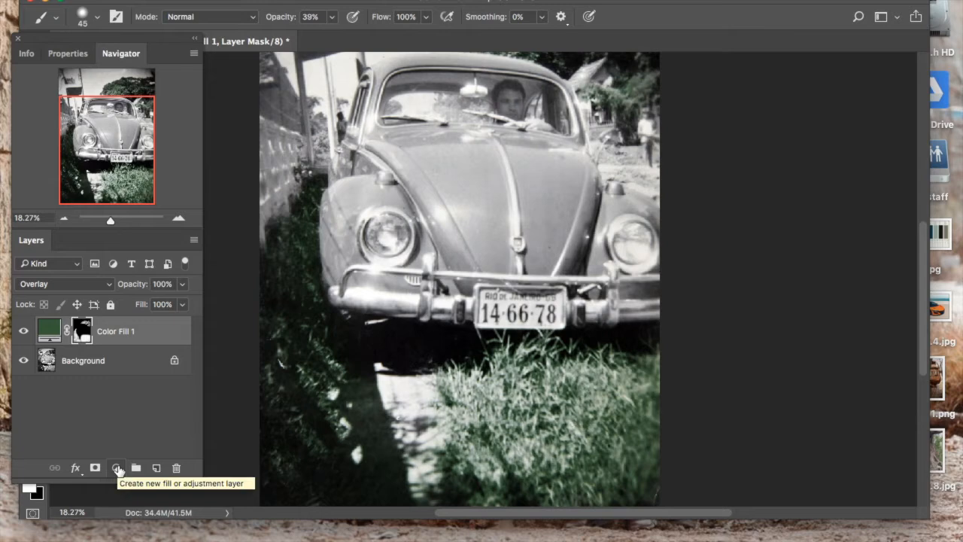
Add a second solid color fill layer in a sandy tan yellow
{"action": "left_click", "coordinate": [115, 469]}
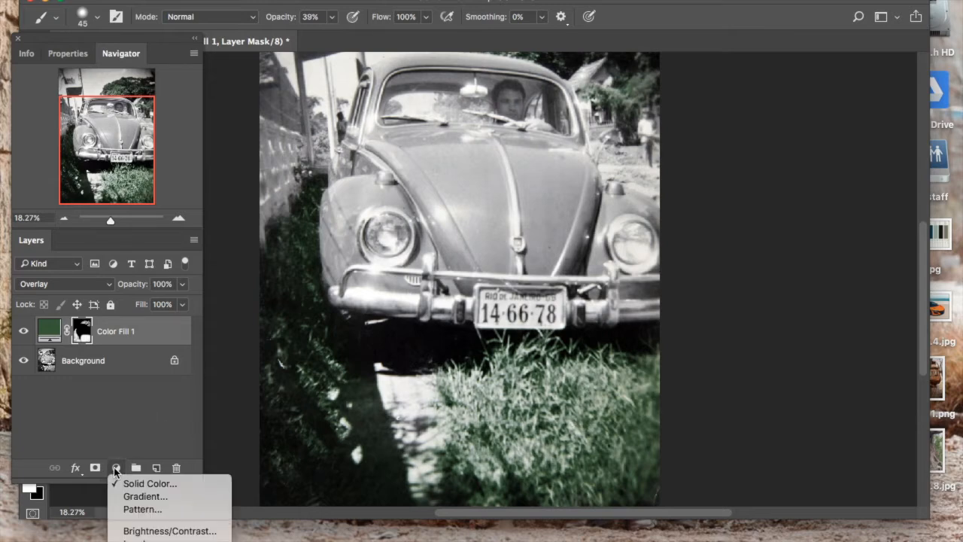
{"action": "left_click", "coordinate": [124, 487]}
{"action": "left_click_drag", "start_coordinate": [737, 277], "coordinate": [739, 297]}
{"action": "mouse_move", "coordinate": [609, 174]}
{"action": "left_mouse_down"}
{"action": "mouse_move", "coordinate": [616, 179]}
{"action": "mouse_move", "coordinate": [599, 170]}
{"action": "mouse_move", "coordinate": [616, 188]}
{"action": "left_mouse_up"}
{"action": "left_click", "coordinate": [875, 126]}
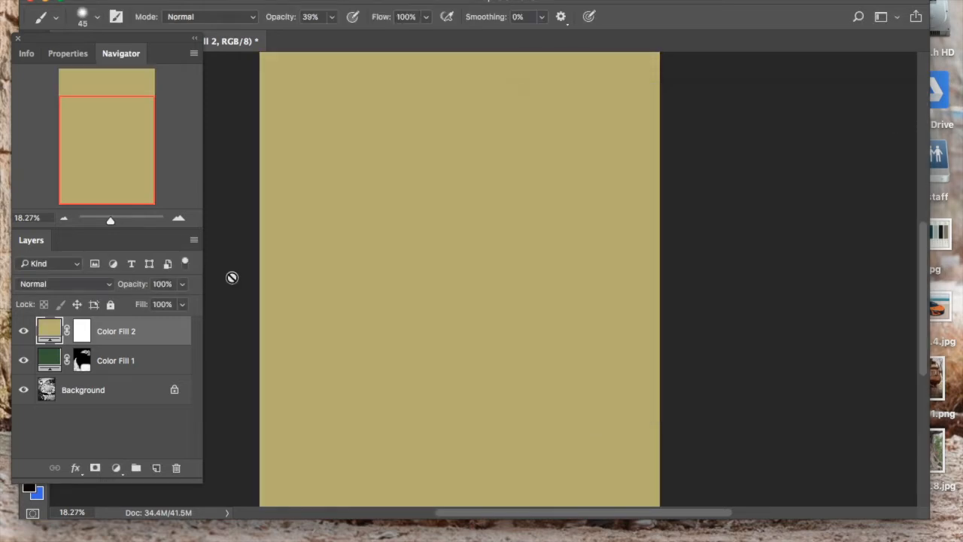
Set the tan fill layer's blend mode to Overlay and invert its layer mask
{"action": "left_click", "coordinate": [56, 284]}
{"action": "left_click", "coordinate": [42, 443]}
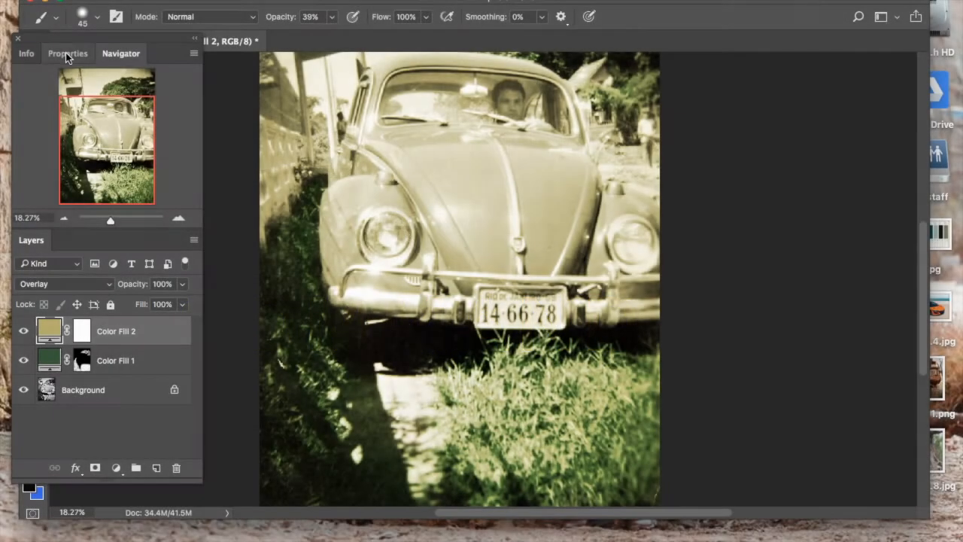
{"action": "left_click", "coordinate": [67, 54]}
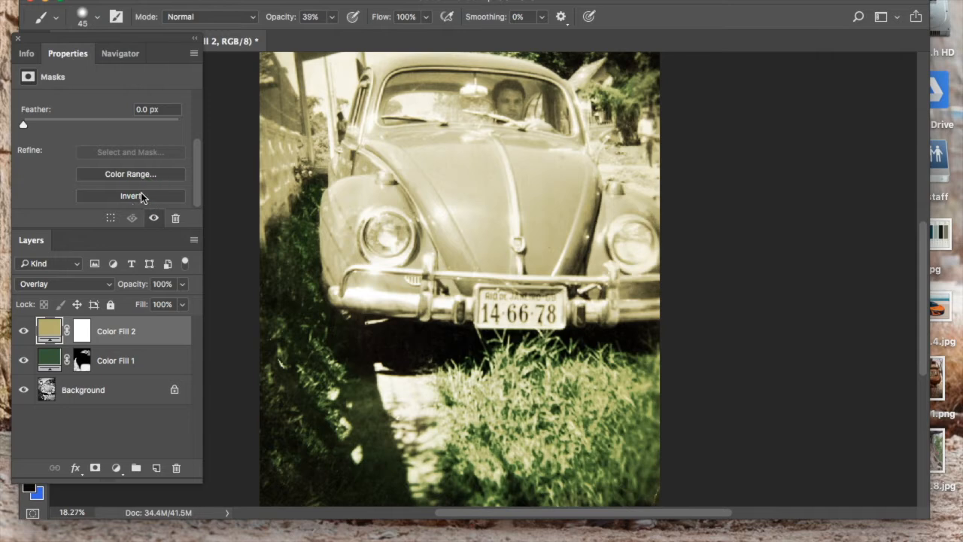
{"action": "left_click", "coordinate": [132, 197]}
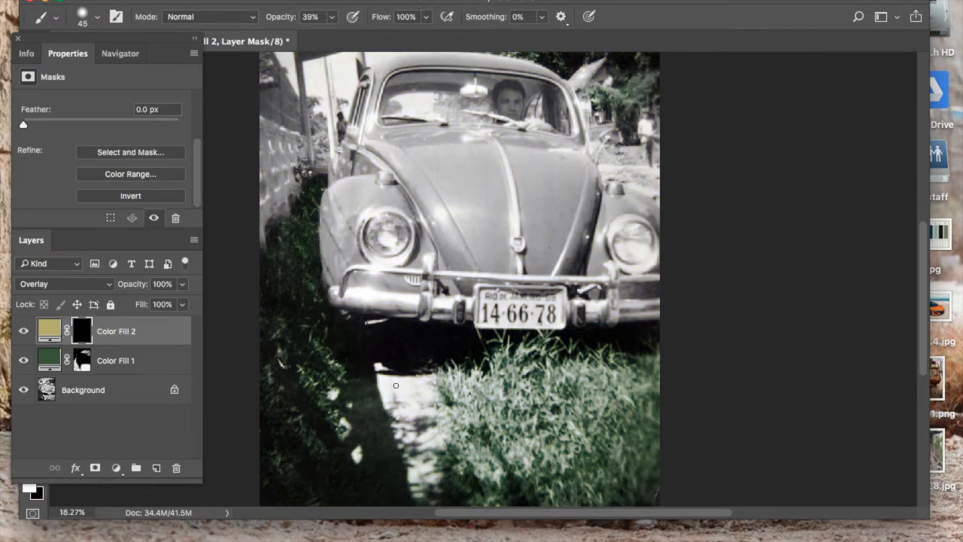
Paint tan over the dirt path with a 300 px brush at 39% opacity and lightly over the surrounding grass at 10%
{"action": "mouse_move", "coordinate": [396, 385]}
{"action": "left_mouse_down"}
{"action": "mouse_move", "coordinate": [404, 431]}
{"action": "mouse_move", "coordinate": [422, 392]}
{"action": "mouse_move", "coordinate": [437, 492]}
{"action": "mouse_move", "coordinate": [361, 436]}
{"action": "mouse_move", "coordinate": [354, 468]}
{"action": "mouse_move", "coordinate": [351, 378]}
{"action": "mouse_move", "coordinate": [426, 376]}
{"action": "left_mouse_up"}
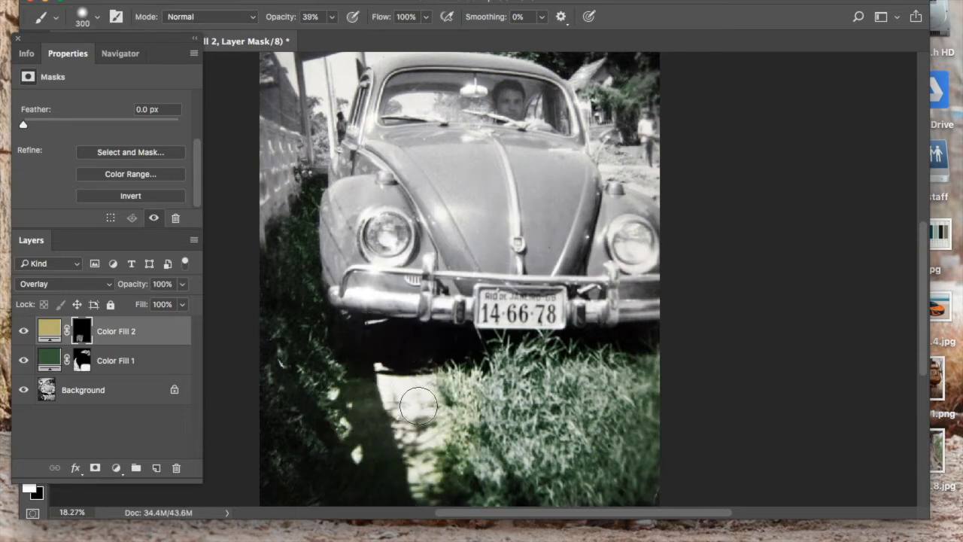
{"action": "left_click_drag", "start_coordinate": [424, 455], "coordinate": [393, 499]}
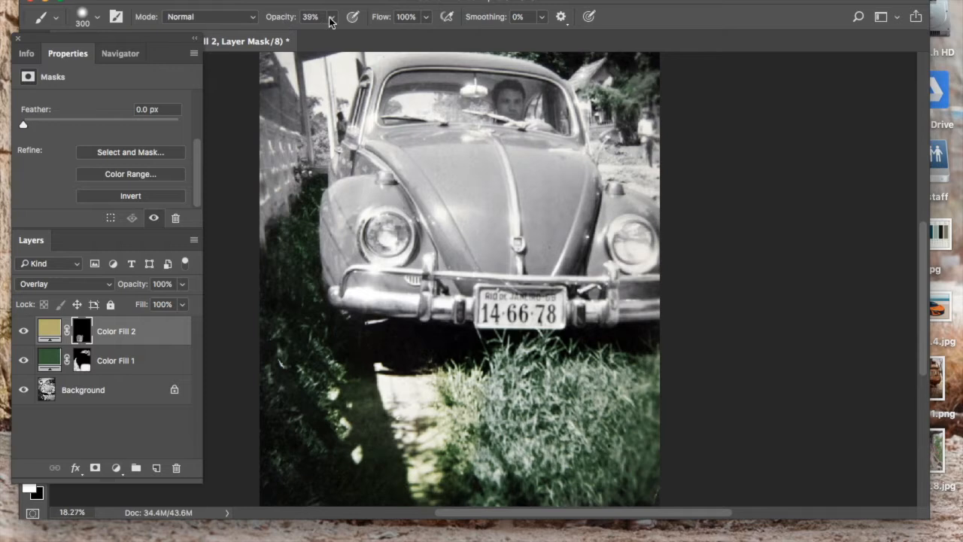
{"action": "mouse_move", "coordinate": [481, 368]}
{"action": "left_mouse_down"}
{"action": "mouse_move", "coordinate": [482, 456]}
{"action": "mouse_move", "coordinate": [594, 339]}
{"action": "mouse_move", "coordinate": [645, 476]}
{"action": "mouse_move", "coordinate": [466, 410]}
{"action": "left_mouse_up"}
{"action": "mouse_move", "coordinate": [309, 421]}
{"action": "left_mouse_down"}
{"action": "mouse_move", "coordinate": [275, 369]}
{"action": "mouse_move", "coordinate": [331, 347]}
{"action": "left_mouse_up"}
Brush a light tan tint at 10% opacity over the trees behind the car and the grass along the wall
{"action": "left_click", "coordinate": [119, 55]}
{"action": "left_click", "coordinate": [137, 91]}
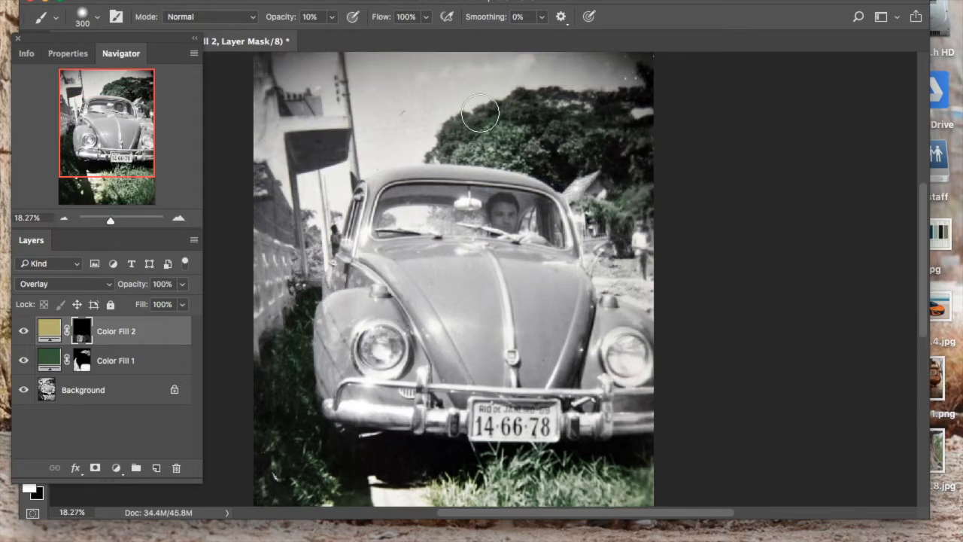
{"action": "mouse_move", "coordinate": [547, 164]}
{"action": "left_mouse_down"}
{"action": "mouse_move", "coordinate": [490, 146]}
{"action": "mouse_move", "coordinate": [537, 133]}
{"action": "mouse_move", "coordinate": [629, 172]}
{"action": "mouse_move", "coordinate": [634, 188]}
{"action": "left_mouse_up"}
{"action": "mouse_move", "coordinate": [291, 398]}
{"action": "left_mouse_down"}
{"action": "mouse_move", "coordinate": [261, 456]}
{"action": "mouse_move", "coordinate": [287, 439]}
{"action": "left_mouse_up"}
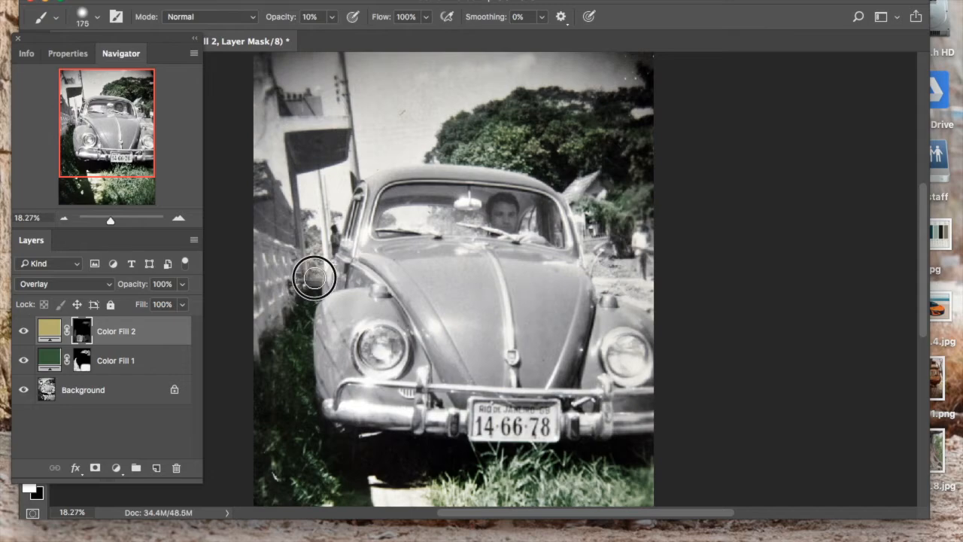
Tint the foliage seen through the windshield with tan using a 150 px brush, and with green using an 80 px brush
{"action": "scroll", "coordinate": [546, 153], "scroll_direction": "up", "scroll_amount": 2}
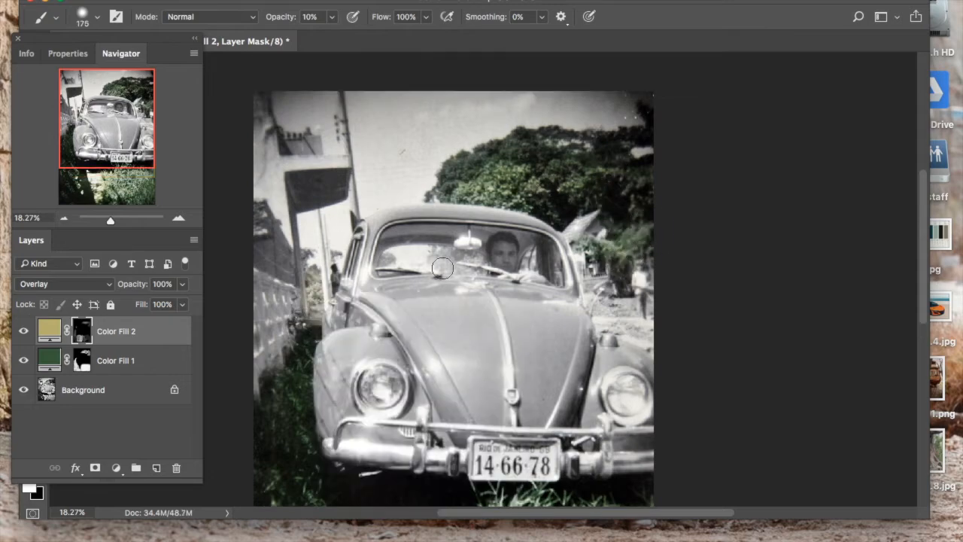
{"action": "left_click_drag", "start_coordinate": [110, 221], "coordinate": [116, 221]}
{"action": "left_click", "coordinate": [117, 104]}
{"action": "right_click", "coordinate": [445, 324]}
{"action": "key", "text": "]"}
{"action": "key", "text": "]"}
{"action": "left_click", "coordinate": [516, 320]}
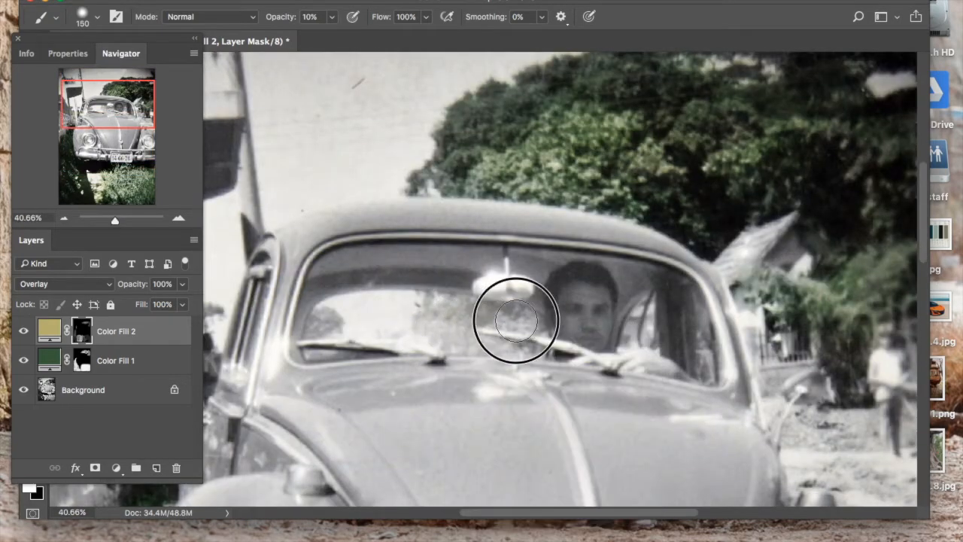
{"action": "key", "text": "alt+["}
{"action": "left_click_drag", "start_coordinate": [440, 319], "coordinate": [447, 323]}
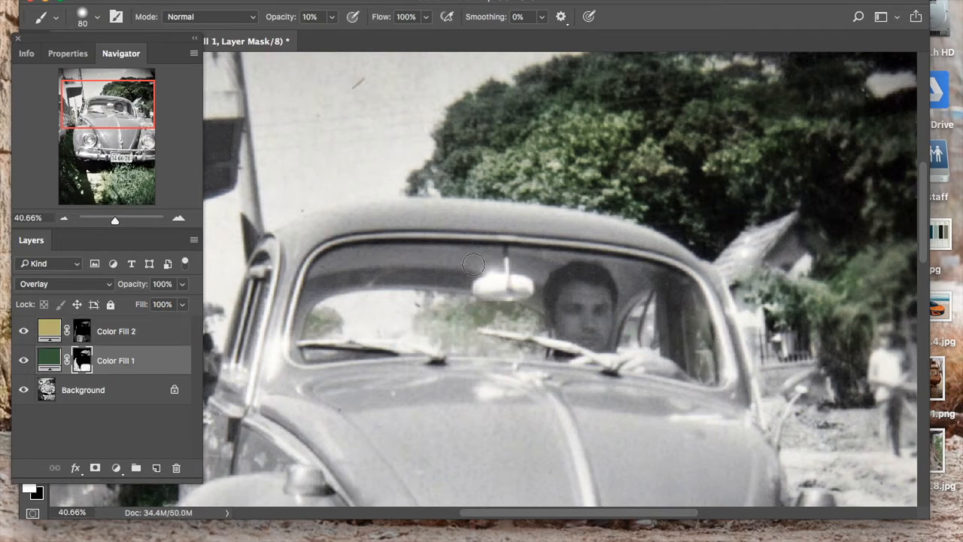
Paint tan at 23% brush opacity on the second fill's mask over the ground right of the car
{"action": "left_click", "coordinate": [75, 108]}
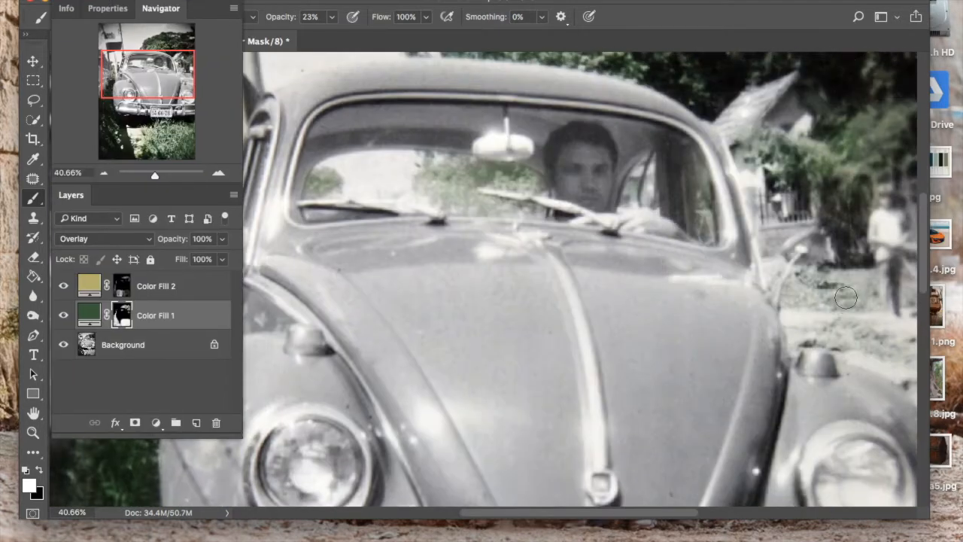
{"action": "key", "text": "alt+]"}
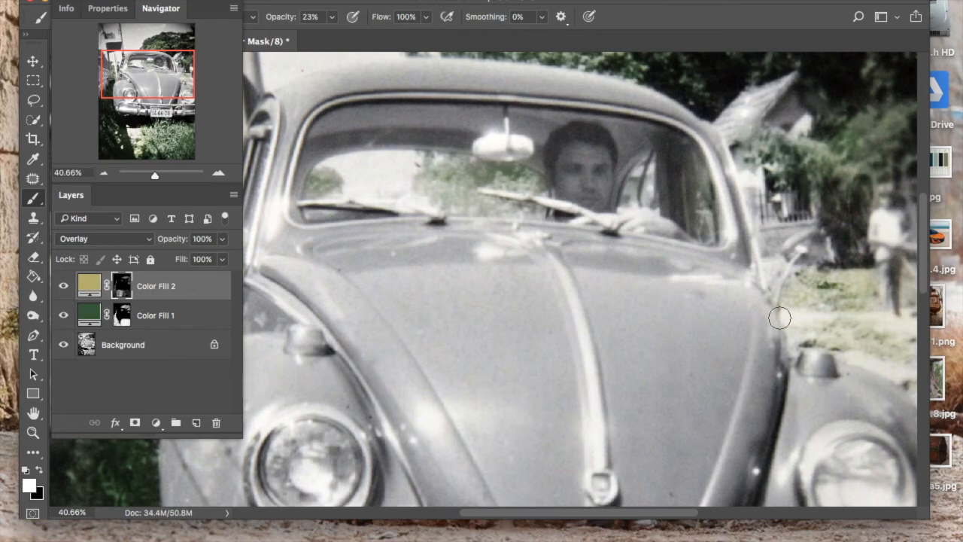
Add a soft blue (#87a3bb) solid color fill layer in Overlay mode and invert its mask to black
{"action": "left_click_drag", "start_coordinate": [145, 167], "coordinate": [150, 178]}
{"action": "left_click", "coordinate": [156, 422]}
{"action": "left_click", "coordinate": [184, 436]}
{"action": "left_click", "coordinate": [733, 211]}
{"action": "left_click", "coordinate": [585, 185]}
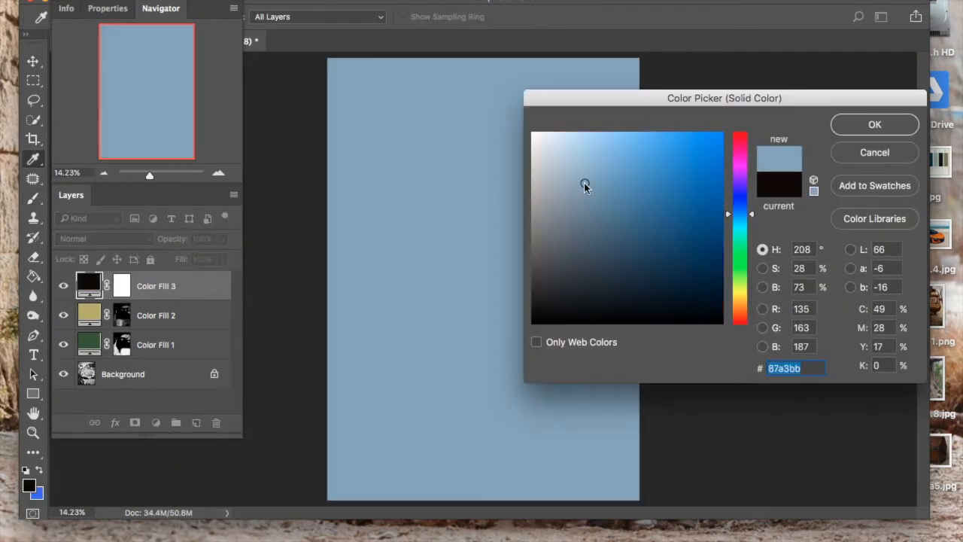
{"action": "key", "text": "Return"}
{"action": "left_click", "coordinate": [105, 238]}
{"action": "left_click", "coordinate": [87, 402]}
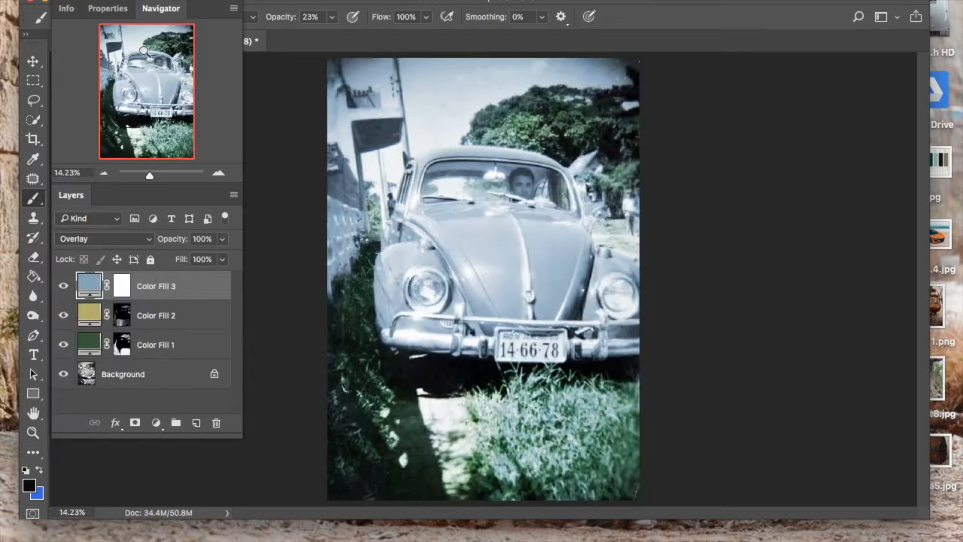
{"action": "key", "text": "ctrl+i"}
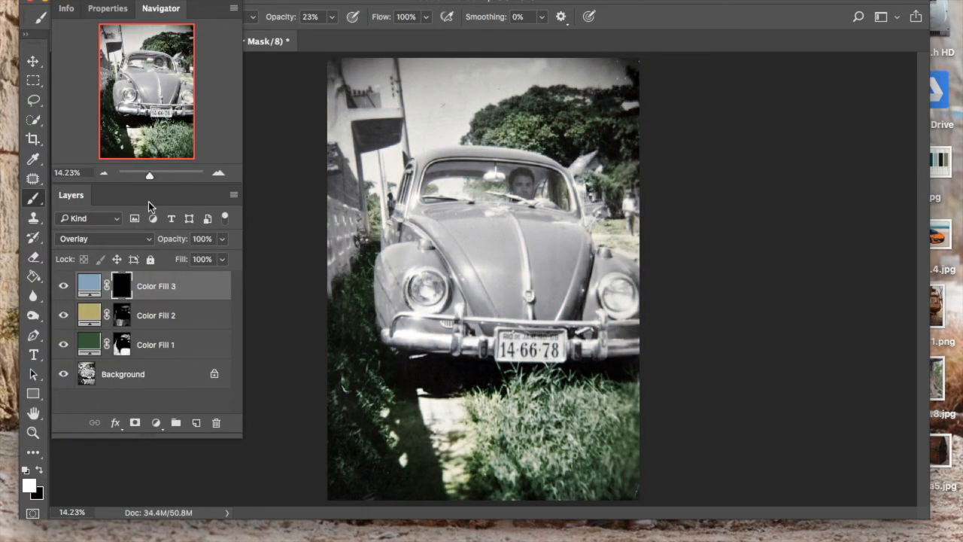
Paint blue on the new fill's mask over the sky, first at 23% and then at 47% brush opacity
{"action": "mouse_move", "coordinate": [441, 111]}
{"action": "left_mouse_down"}
{"action": "mouse_move", "coordinate": [488, 85]}
{"action": "mouse_move", "coordinate": [613, 70]}
{"action": "mouse_move", "coordinate": [446, 130]}
{"action": "left_mouse_up"}
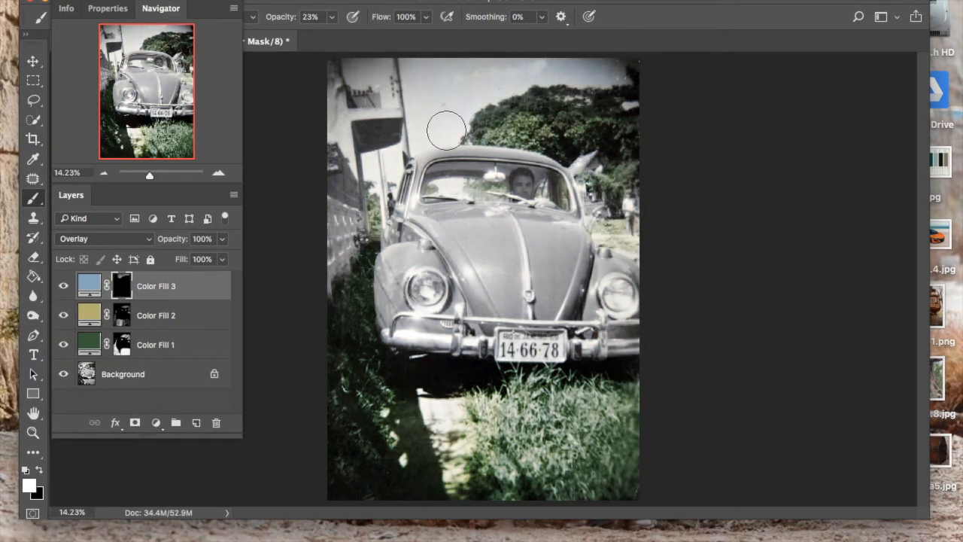
{"action": "left_click_drag", "start_coordinate": [150, 175], "coordinate": [154, 175]}
{"action": "left_click_drag", "start_coordinate": [147, 93], "coordinate": [147, 47]}
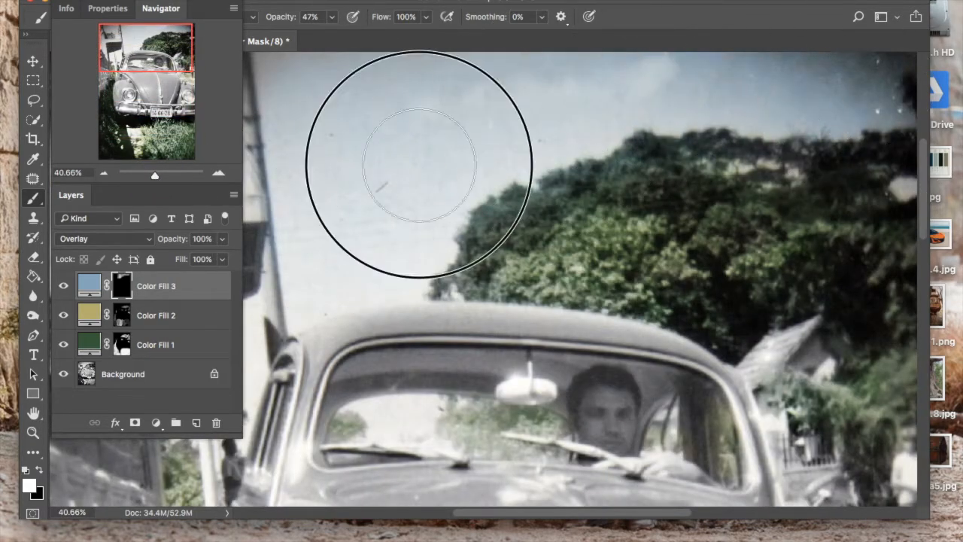
Paint blue with a 175 px brush over the sky beside the building and the sky seen through the windshield
{"action": "left_click_drag", "start_coordinate": [128, 2], "coordinate": [829, 36]}
{"action": "key", "text": "bracketleft"}
{"action": "key", "text": "bracketleft"}
{"action": "key", "text": "bracketleft"}
{"action": "key", "text": "bracketleft"}
{"action": "left_click_drag", "start_coordinate": [182, 413], "coordinate": [243, 366]}
{"action": "mouse_move", "coordinate": [345, 427]}
{"action": "left_mouse_down"}
{"action": "mouse_move", "coordinate": [497, 429]}
{"action": "mouse_move", "coordinate": [421, 431]}
{"action": "left_mouse_up"}
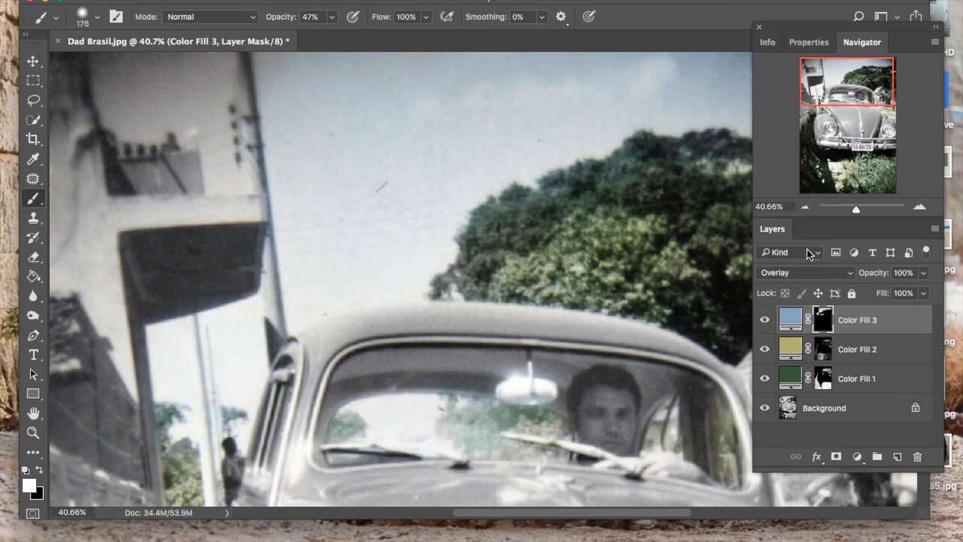
Brush blue reflections at 47% opacity onto the car's front bumper, headlights and outer edge beside the wall
{"action": "scroll", "coordinate": [477, 275], "scroll_direction": "down", "scroll_amount": 3}
{"action": "right_click", "coordinate": [381, 294]}
{"action": "mouse_move", "coordinate": [505, 253]}
{"action": "left_mouse_down"}
{"action": "mouse_move", "coordinate": [514, 233]}
{"action": "mouse_move", "coordinate": [549, 271]}
{"action": "left_mouse_up"}
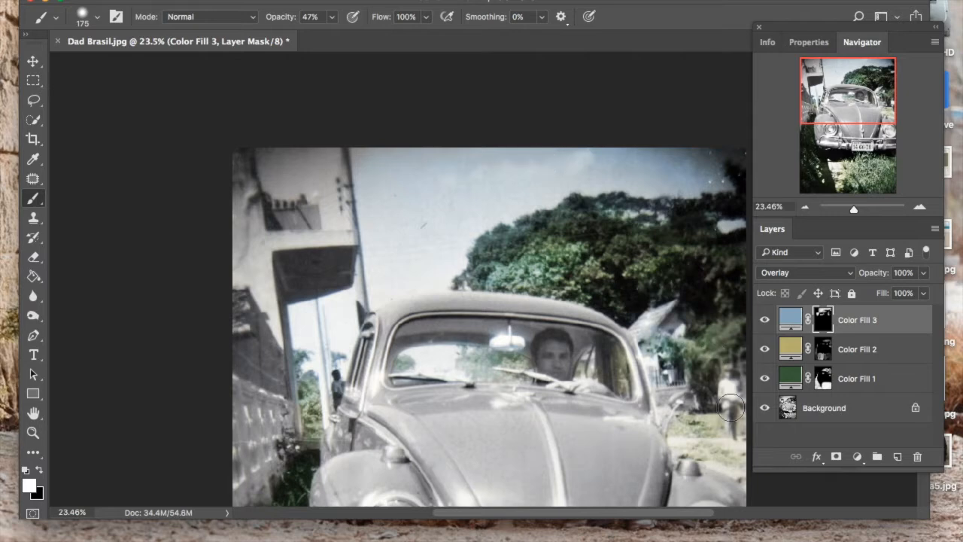
{"action": "left_click", "coordinate": [812, 118]}
{"action": "left_click_drag", "start_coordinate": [297, 249], "coordinate": [280, 364]}
{"action": "left_click_drag", "start_coordinate": [345, 441], "coordinate": [466, 440]}
{"action": "left_click_drag", "start_coordinate": [651, 441], "coordinate": [742, 436]}
{"action": "left_click_drag", "start_coordinate": [715, 325], "coordinate": [716, 370]}
{"action": "left_click_drag", "start_coordinate": [364, 344], "coordinate": [408, 346]}
Add blue tints along the car's side window and roof, and over the shaded dirt path in front
{"action": "right_click", "coordinate": [325, 203]}
{"action": "right_click", "coordinate": [322, 239]}
{"action": "right_click", "coordinate": [305, 173]}
{"action": "left_click", "coordinate": [319, 230]}
{"action": "left_click", "coordinate": [475, 121]}
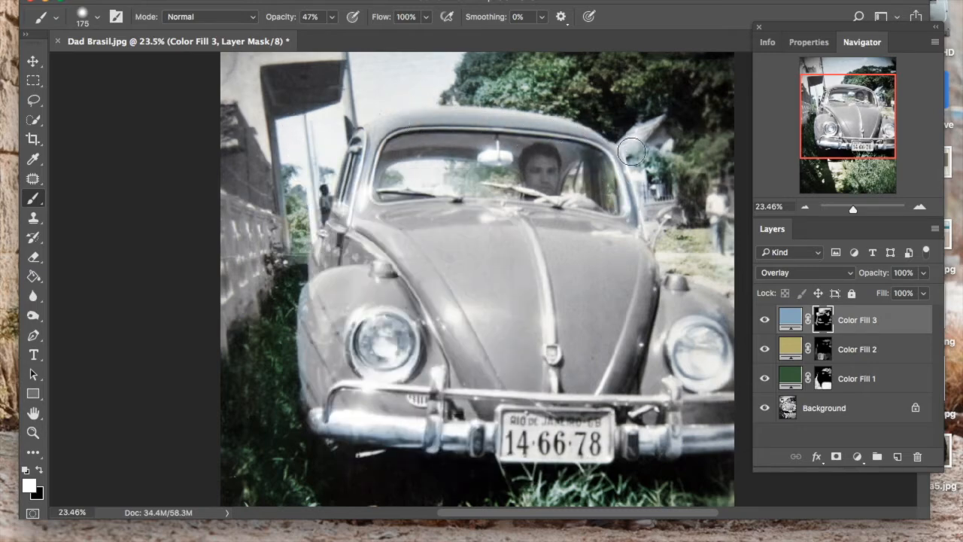
{"action": "left_click_drag", "start_coordinate": [845, 208], "coordinate": [842, 208]}
{"action": "mouse_move", "coordinate": [433, 414]}
{"action": "left_mouse_down"}
{"action": "mouse_move", "coordinate": [466, 410]}
{"action": "mouse_move", "coordinate": [434, 472]}
{"action": "left_mouse_up"}
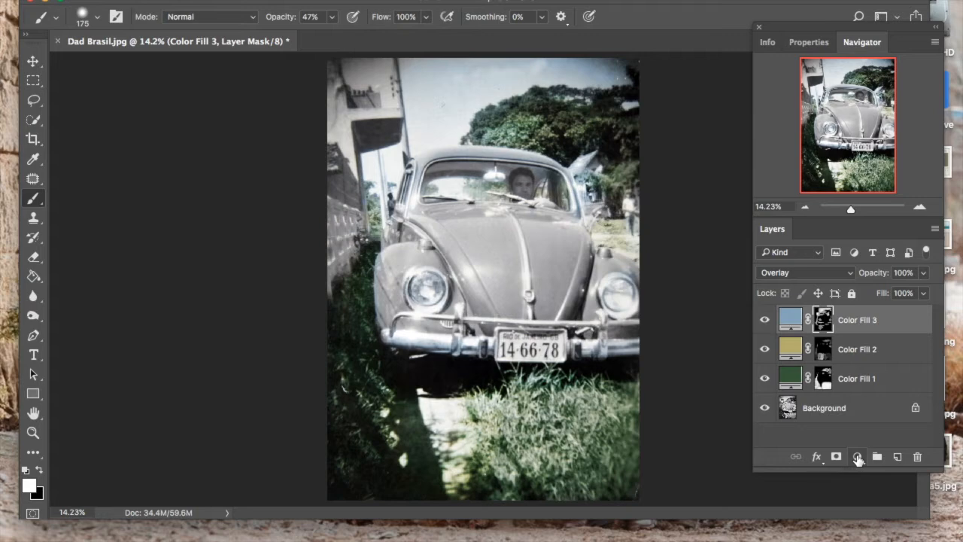
Add a tan brown (#a18a57) solid color fill layer in Overlay mode and invert its mask to black
{"action": "left_click", "coordinate": [857, 456]}
{"action": "left_click", "coordinate": [861, 472]}
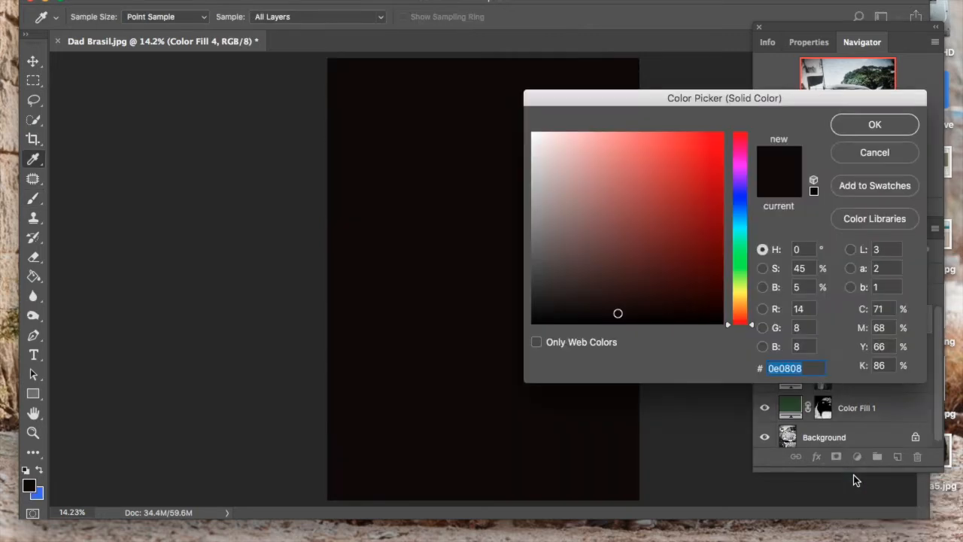
{"action": "mouse_move", "coordinate": [747, 297]}
{"action": "left_mouse_down"}
{"action": "mouse_move", "coordinate": [733, 290]}
{"action": "mouse_move", "coordinate": [736, 302]}
{"action": "left_mouse_up"}
{"action": "left_click_drag", "start_coordinate": [662, 223], "coordinate": [619, 200]}
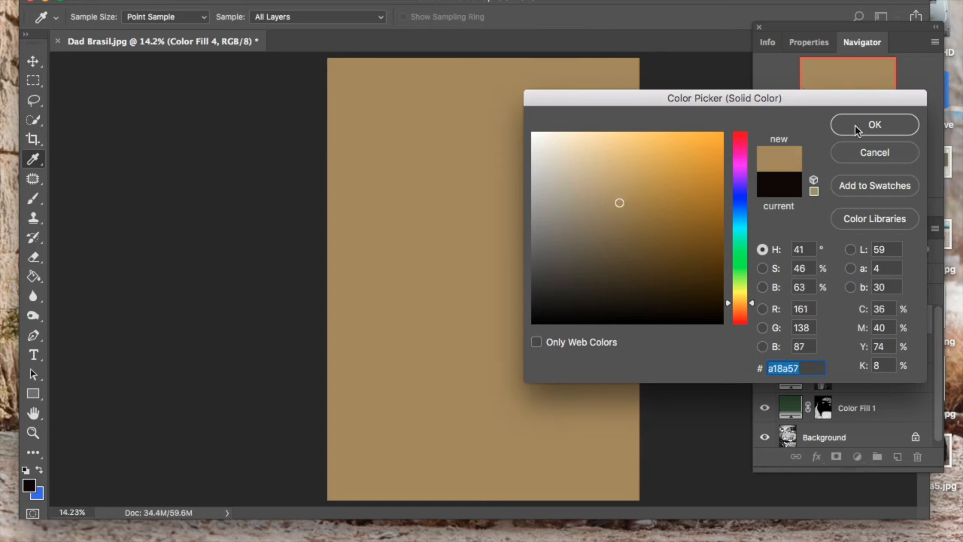
{"action": "left_click", "coordinate": [874, 125]}
{"action": "left_click", "coordinate": [802, 272]}
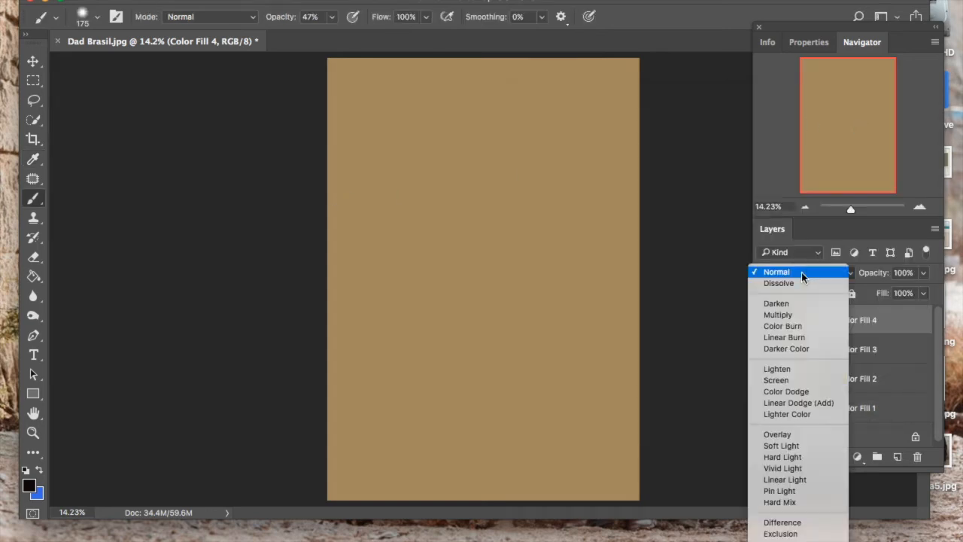
{"action": "left_click", "coordinate": [775, 433]}
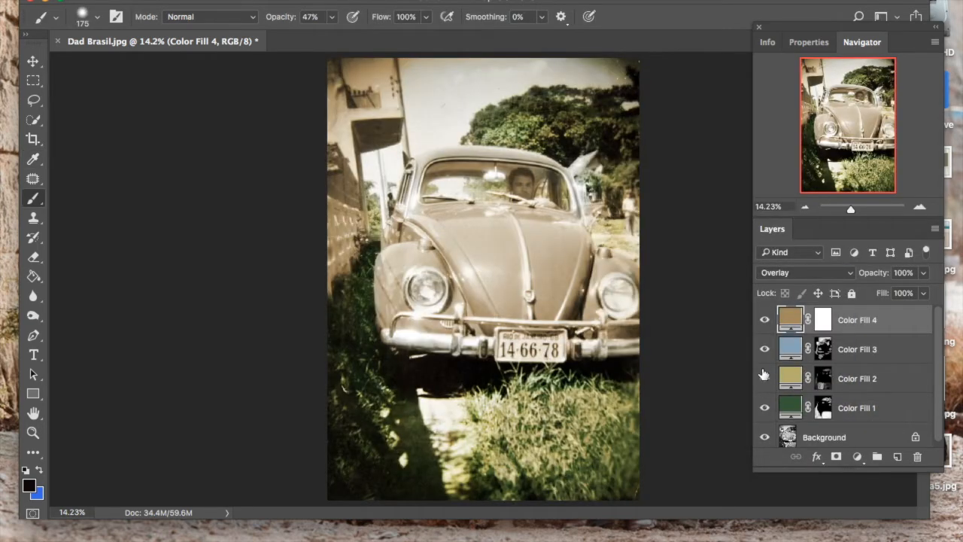
{"action": "left_click", "coordinate": [822, 320]}
{"action": "key", "text": "ctrl+i"}
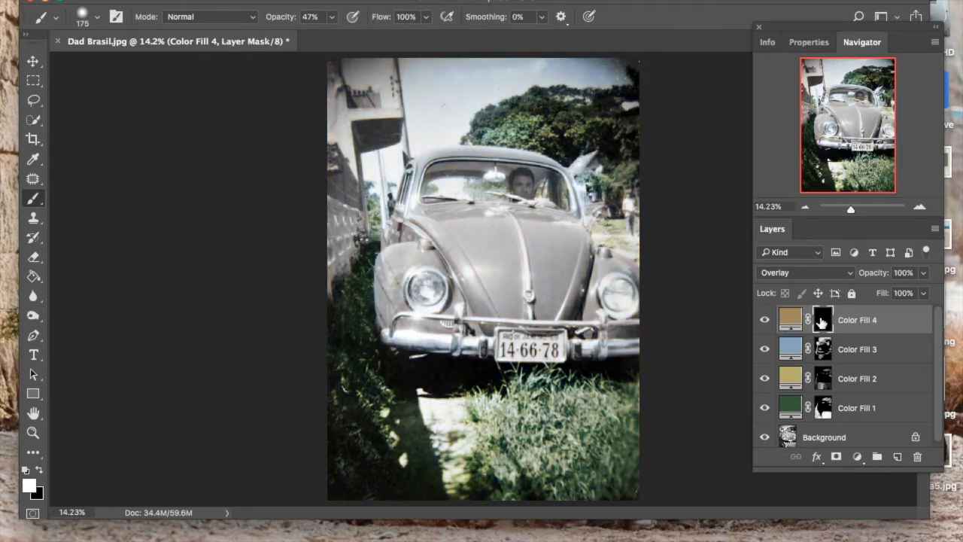
Paint the tan brown fill over the building and the long wall beside the car at 47% brush opacity
{"action": "mouse_move", "coordinate": [373, 78]}
{"action": "left_mouse_down"}
{"action": "mouse_move", "coordinate": [342, 72]}
{"action": "mouse_move", "coordinate": [378, 61]}
{"action": "mouse_move", "coordinate": [394, 106]}
{"action": "mouse_move", "coordinate": [360, 113]}
{"action": "mouse_move", "coordinate": [334, 99]}
{"action": "mouse_move", "coordinate": [347, 163]}
{"action": "mouse_move", "coordinate": [334, 127]}
{"action": "mouse_move", "coordinate": [345, 192]}
{"action": "mouse_move", "coordinate": [337, 162]}
{"action": "mouse_move", "coordinate": [335, 186]}
{"action": "mouse_move", "coordinate": [354, 196]}
{"action": "mouse_move", "coordinate": [354, 129]}
{"action": "mouse_move", "coordinate": [392, 128]}
{"action": "mouse_move", "coordinate": [363, 144]}
{"action": "mouse_move", "coordinate": [373, 105]}
{"action": "mouse_move", "coordinate": [395, 108]}
{"action": "mouse_move", "coordinate": [367, 69]}
{"action": "mouse_move", "coordinate": [338, 142]}
{"action": "mouse_move", "coordinate": [359, 213]}
{"action": "left_mouse_up"}
{"action": "mouse_move", "coordinate": [335, 202]}
{"action": "left_mouse_down"}
{"action": "mouse_move", "coordinate": [333, 261]}
{"action": "mouse_move", "coordinate": [339, 237]}
{"action": "mouse_move", "coordinate": [345, 249]}
{"action": "mouse_move", "coordinate": [355, 224]}
{"action": "mouse_move", "coordinate": [362, 230]}
{"action": "mouse_move", "coordinate": [337, 140]}
{"action": "mouse_move", "coordinate": [327, 302]}
{"action": "left_mouse_up"}
{"action": "right_click", "coordinate": [364, 240]}
{"action": "right_click", "coordinate": [348, 277]}
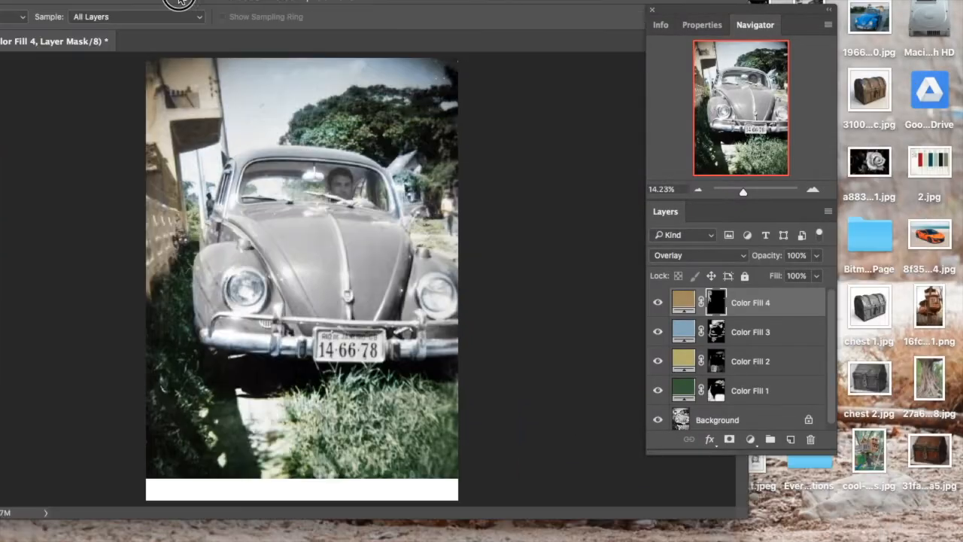
Place the skynews-cristiano-ronaldo-football image from the desktop over the photo as a skin-tone reference
{"action": "left_click_drag", "start_coordinate": [179, 2], "coordinate": [211, 2]}
{"action": "left_click_drag", "start_coordinate": [775, 515], "coordinate": [316, 494]}
{"action": "left_click_drag", "start_coordinate": [632, 239], "coordinate": [131, 260]}
{"action": "left_click_drag", "start_coordinate": [205, 4], "coordinate": [618, 32]}
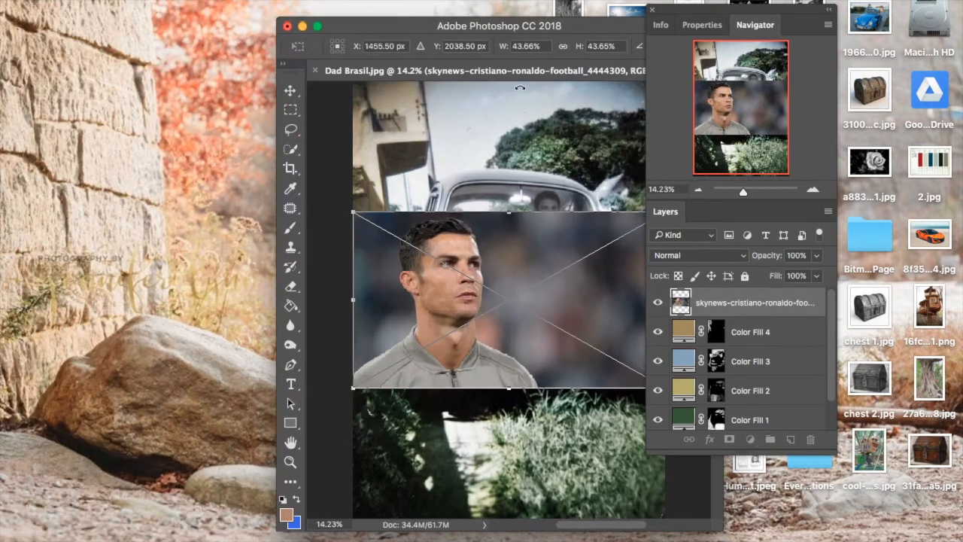
{"action": "key", "text": "Return"}
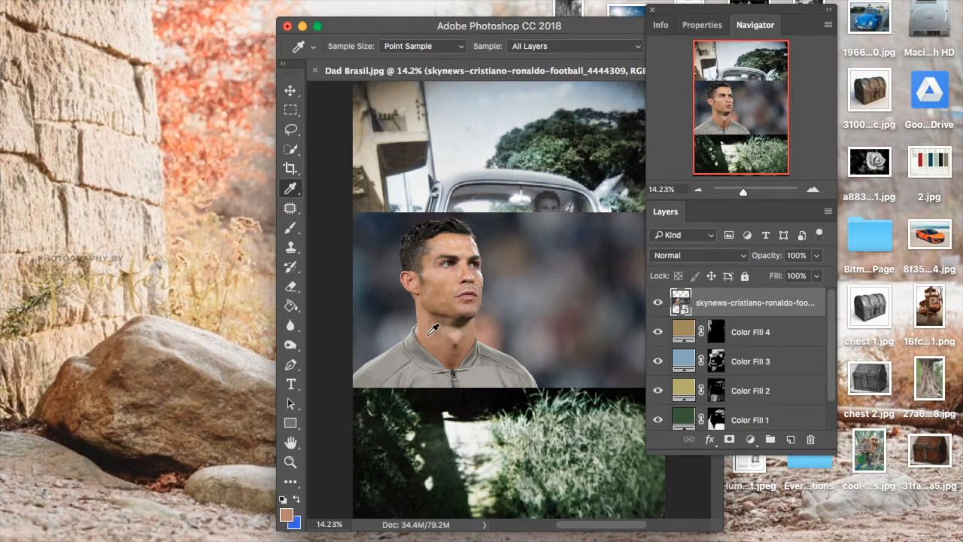
Hide the reference image and add a skin-tone (#b68a6f) solid color fill layer in Overlay mode with its mask inverted
{"action": "left_click", "coordinate": [658, 304]}
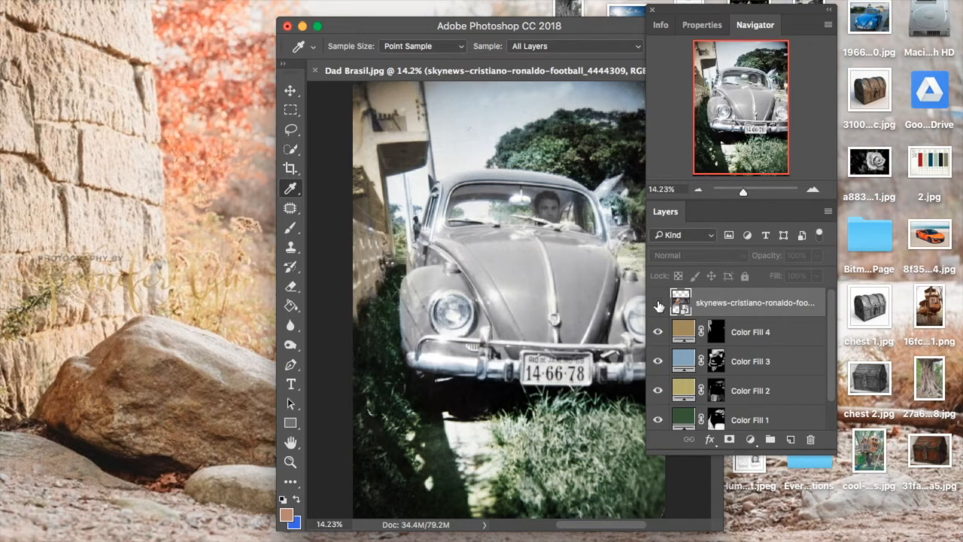
{"action": "left_click", "coordinate": [748, 440]}
{"action": "left_click", "coordinate": [765, 459]}
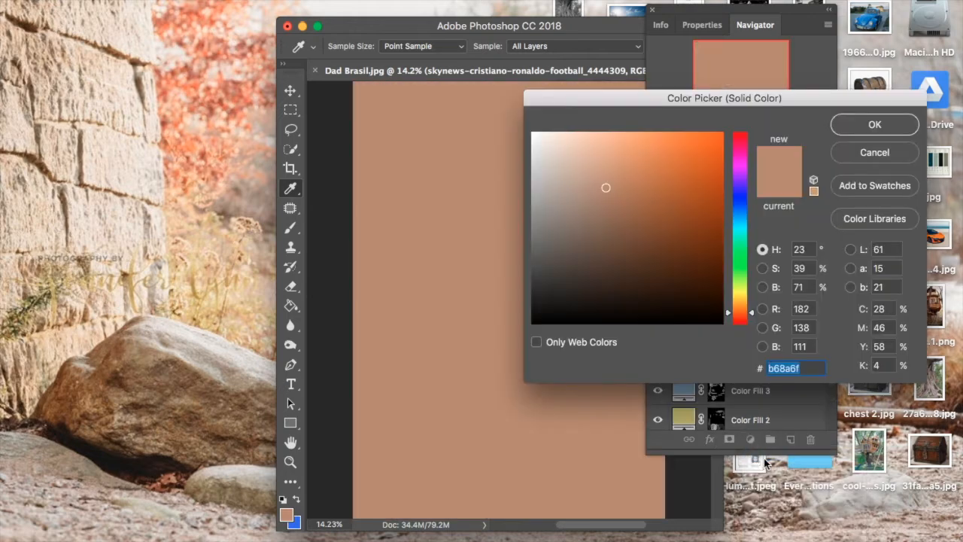
{"action": "left_click", "coordinate": [848, 128]}
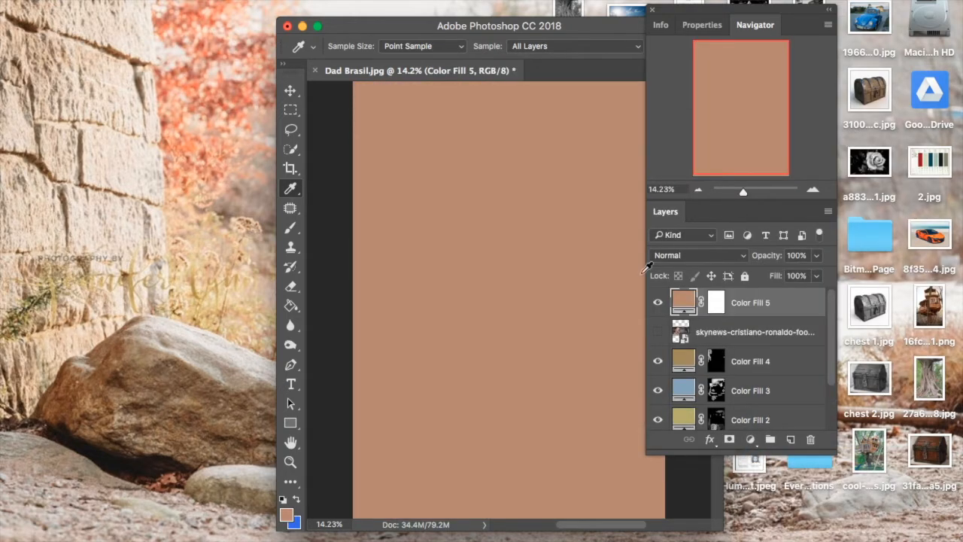
{"action": "left_click", "coordinate": [716, 302]}
{"action": "left_click", "coordinate": [736, 256]}
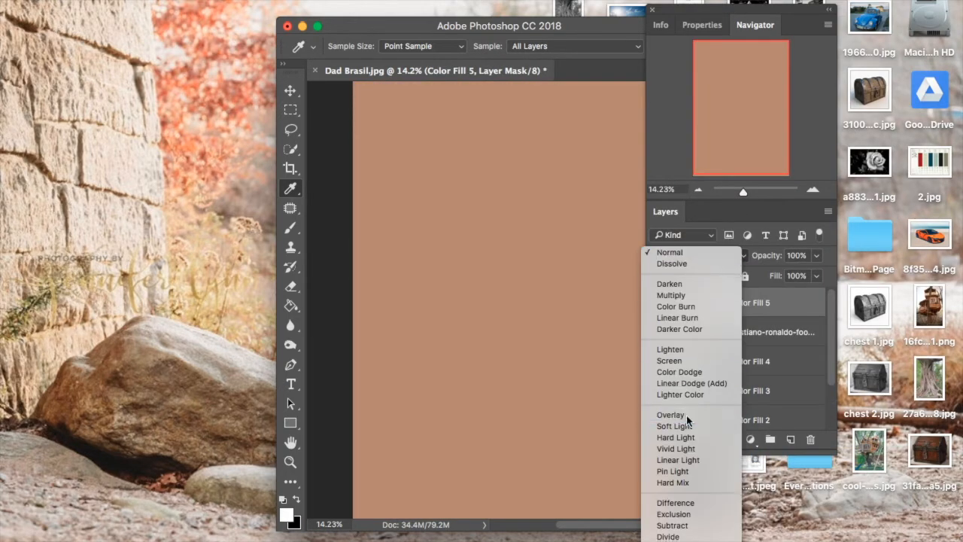
{"action": "left_click", "coordinate": [729, 421]}
{"action": "key", "text": "super+i"}
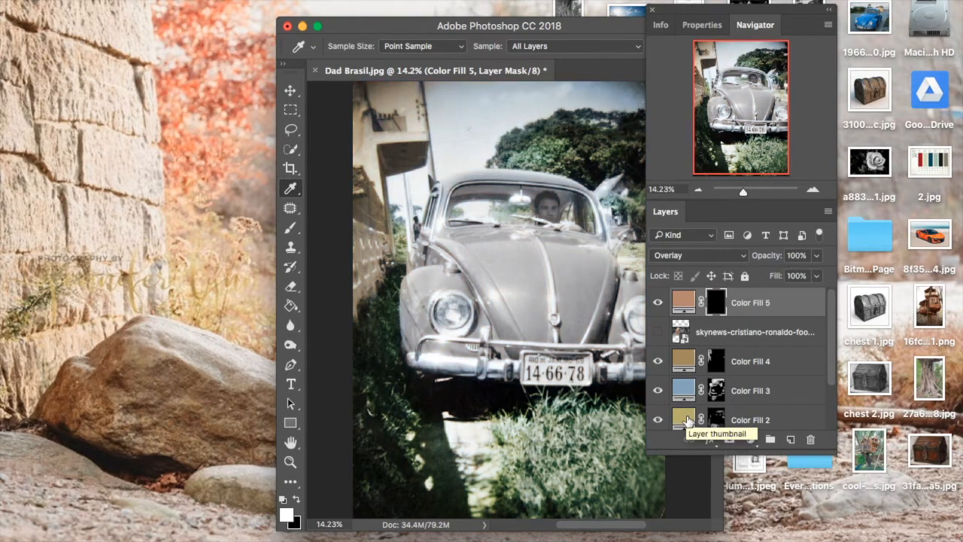
Paint skin tone over the driver's face at 47% opacity with a 100 px brush, refining the edges at 45 px
{"action": "left_click_drag", "start_coordinate": [743, 192], "coordinate": [751, 192]}
{"action": "left_click_drag", "start_coordinate": [741, 109], "coordinate": [755, 86]}
{"action": "left_click", "coordinate": [291, 229]}
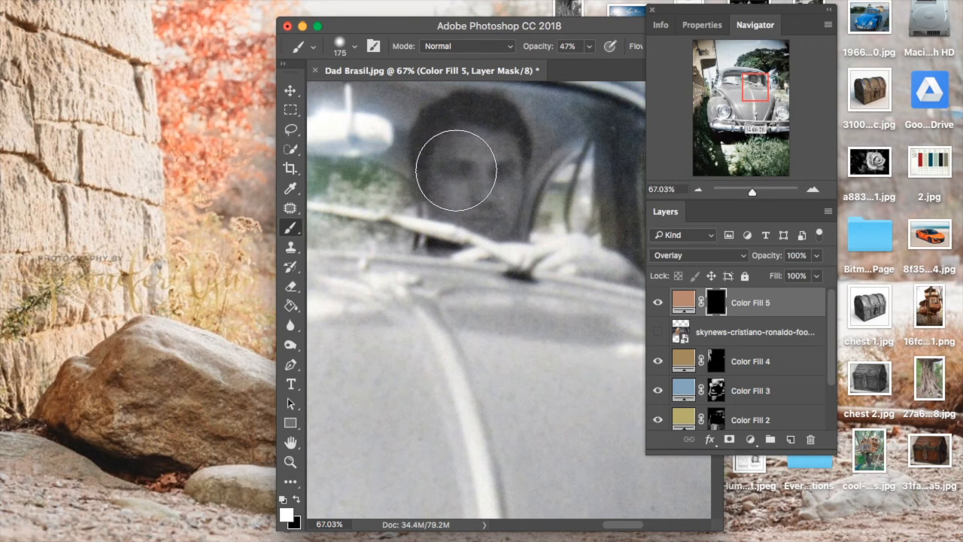
{"action": "key", "text": "bracketleft"}
{"action": "key", "text": "bracketleft"}
{"action": "key", "text": "bracketleft"}
{"action": "mouse_move", "coordinate": [451, 168]}
{"action": "left_mouse_down"}
{"action": "mouse_move", "coordinate": [484, 167]}
{"action": "mouse_move", "coordinate": [453, 160]}
{"action": "mouse_move", "coordinate": [501, 179]}
{"action": "mouse_move", "coordinate": [494, 210]}
{"action": "left_mouse_up"}
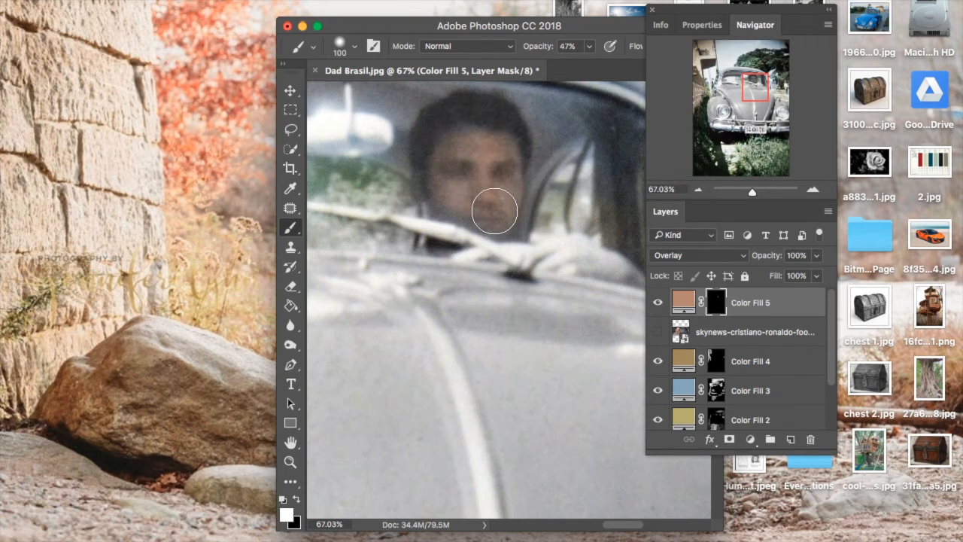
{"action": "mouse_move", "coordinate": [505, 216]}
{"action": "left_mouse_down"}
{"action": "mouse_move", "coordinate": [426, 212]}
{"action": "mouse_move", "coordinate": [425, 186]}
{"action": "mouse_move", "coordinate": [415, 186]}
{"action": "mouse_move", "coordinate": [445, 143]}
{"action": "mouse_move", "coordinate": [494, 126]}
{"action": "mouse_move", "coordinate": [435, 144]}
{"action": "mouse_move", "coordinate": [504, 199]}
{"action": "left_mouse_up"}
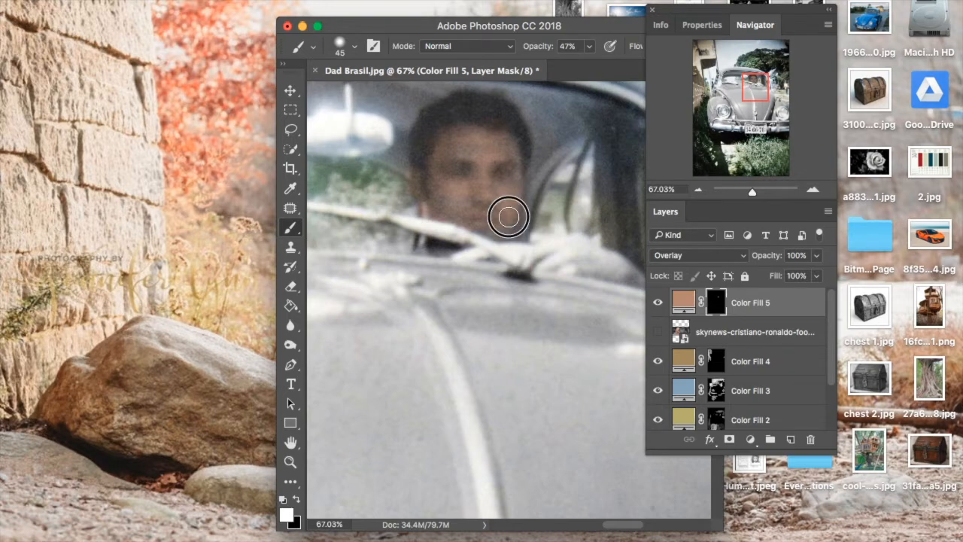
{"action": "right_click", "coordinate": [449, 203]}
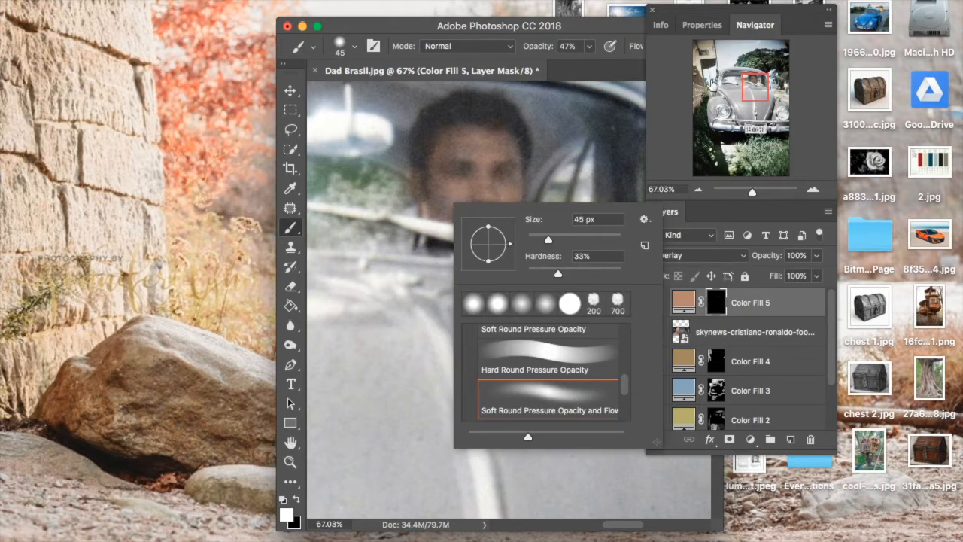
Paint skin tone over the bystanders on both sides of the car with the 45 px brush at 47% opacity
{"action": "left_click", "coordinate": [751, 192]}
{"action": "left_click_drag", "start_coordinate": [751, 191], "coordinate": [746, 192]}
{"action": "left_click_drag", "start_coordinate": [724, 126], "coordinate": [743, 104]}
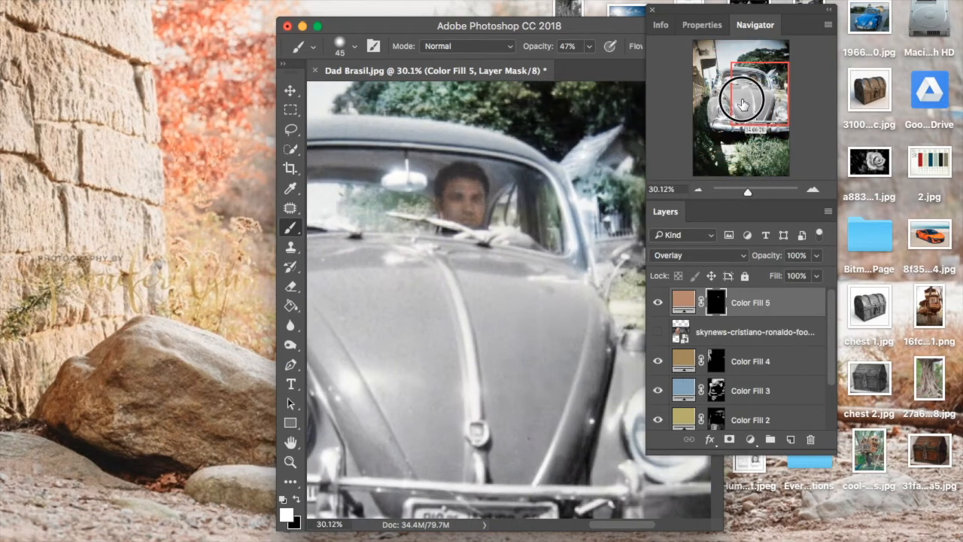
{"action": "left_click_drag", "start_coordinate": [583, 16], "coordinate": [456, 10]}
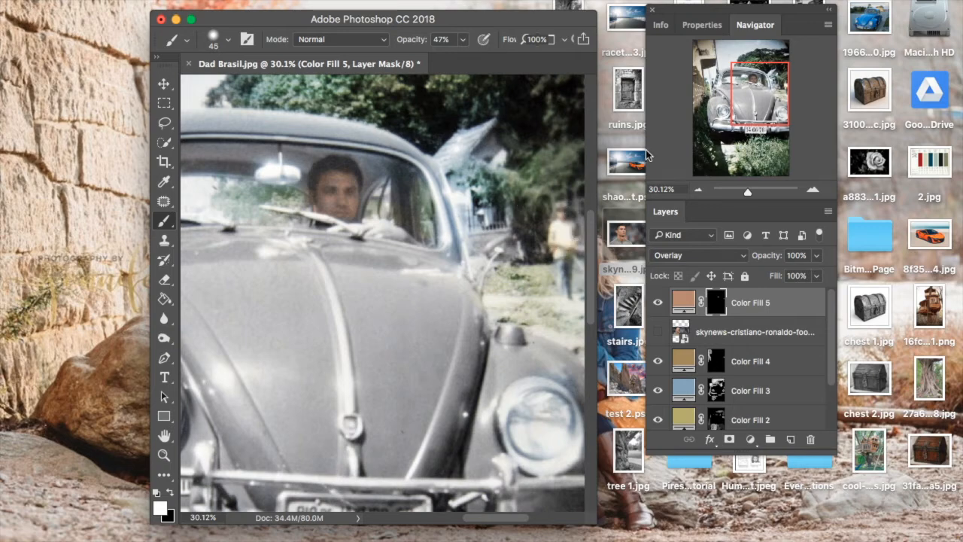
{"action": "left_click_drag", "start_coordinate": [756, 94], "coordinate": [722, 94]}
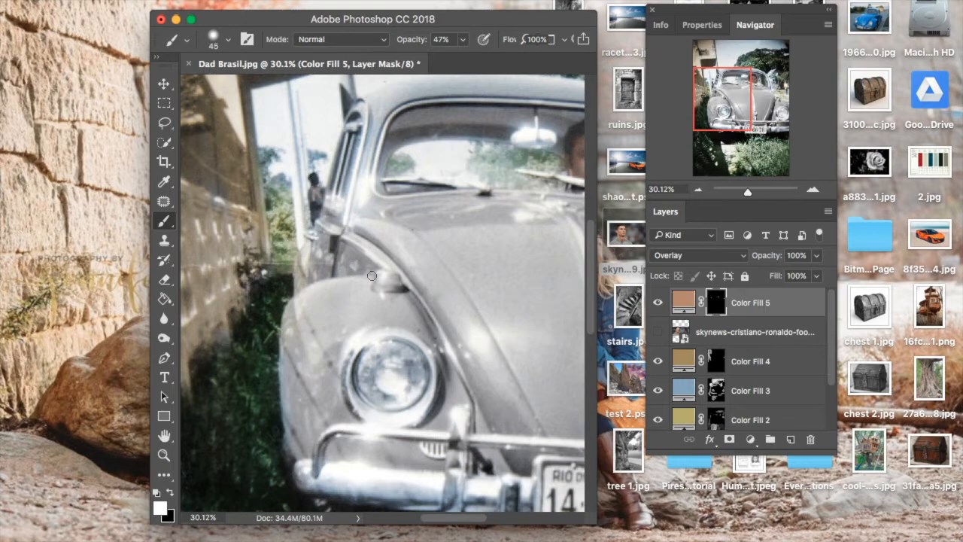
Paint skin tone over the driver's hand and forearm on the steering wheel with the 45 px brush
{"action": "left_click_drag", "start_coordinate": [743, 106], "coordinate": [765, 109]}
{"action": "left_click_drag", "start_coordinate": [746, 191], "coordinate": [753, 192]}
{"action": "mouse_move", "coordinate": [752, 104]}
{"action": "left_mouse_down"}
{"action": "mouse_move", "coordinate": [744, 92]}
{"action": "mouse_move", "coordinate": [758, 87]}
{"action": "left_mouse_up"}
{"action": "mouse_move", "coordinate": [441, 275]}
{"action": "left_mouse_down"}
{"action": "mouse_move", "coordinate": [398, 267]}
{"action": "mouse_move", "coordinate": [335, 294]}
{"action": "mouse_move", "coordinate": [396, 305]}
{"action": "mouse_move", "coordinate": [377, 285]}
{"action": "mouse_move", "coordinate": [411, 281]}
{"action": "mouse_move", "coordinate": [460, 300]}
{"action": "mouse_move", "coordinate": [408, 305]}
{"action": "mouse_move", "coordinate": [500, 323]}
{"action": "mouse_move", "coordinate": [376, 268]}
{"action": "mouse_move", "coordinate": [414, 275]}
{"action": "mouse_move", "coordinate": [400, 273]}
{"action": "mouse_move", "coordinate": [349, 298]}
{"action": "mouse_move", "coordinate": [366, 289]}
{"action": "mouse_move", "coordinate": [440, 299]}
{"action": "mouse_move", "coordinate": [362, 261]}
{"action": "mouse_move", "coordinate": [339, 261]}
{"action": "mouse_move", "coordinate": [421, 275]}
{"action": "mouse_move", "coordinate": [458, 305]}
{"action": "left_mouse_up"}
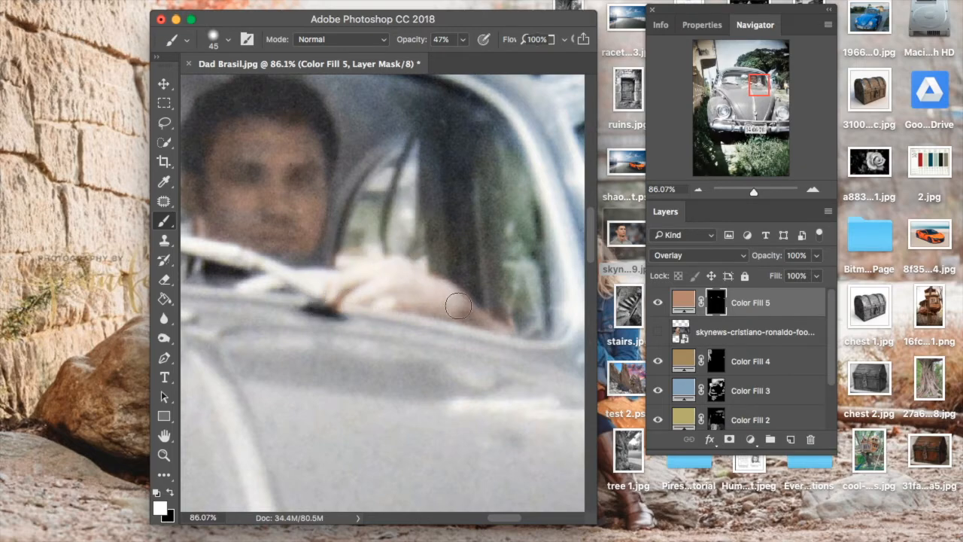
{"action": "left_click_drag", "start_coordinate": [748, 193], "coordinate": [744, 191]}
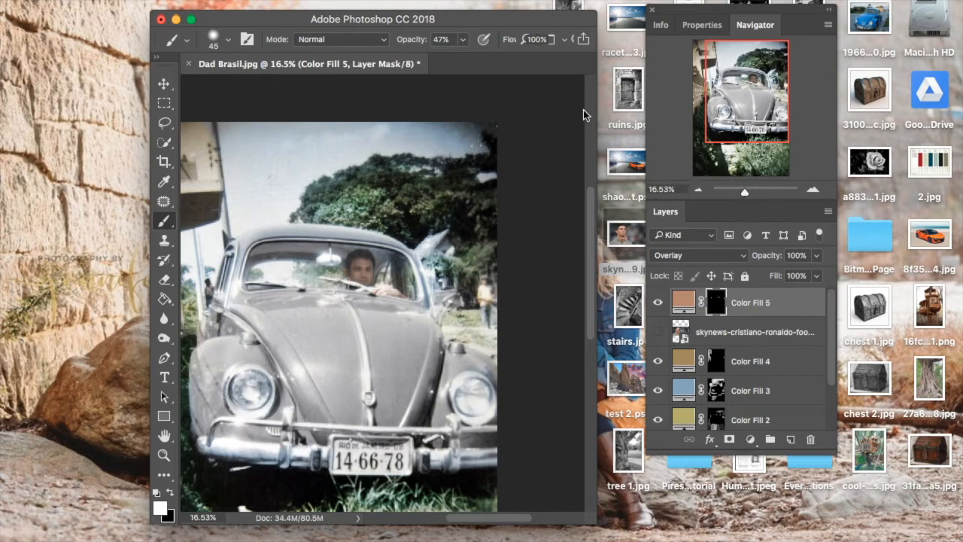
Place the 1966_volkswagen_beetle image from the desktop over the photo and sample the blue of its car body
{"action": "left_click", "coordinate": [615, 50]}
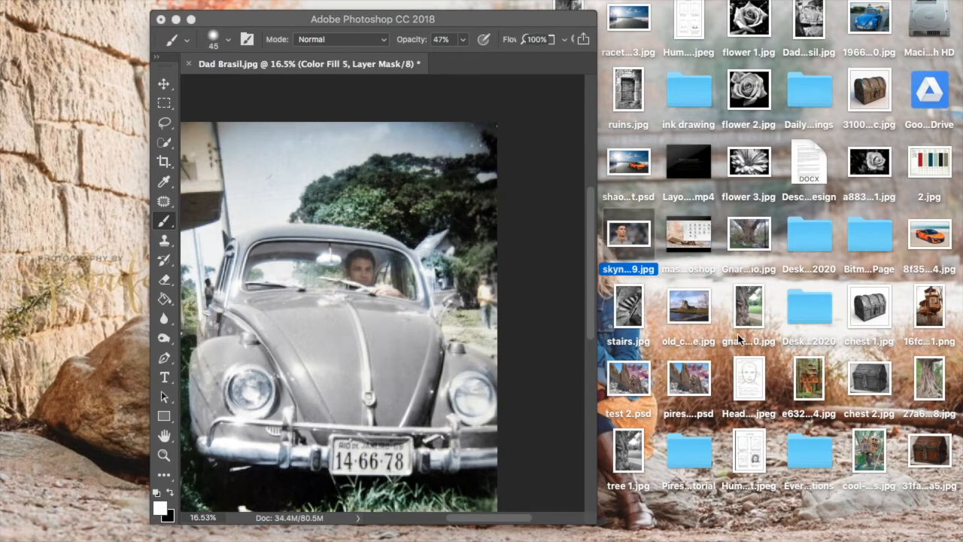
{"action": "left_click_drag", "start_coordinate": [869, 23], "coordinate": [387, 322]}
{"action": "key", "text": "Return"}
{"action": "key", "text": "b"}
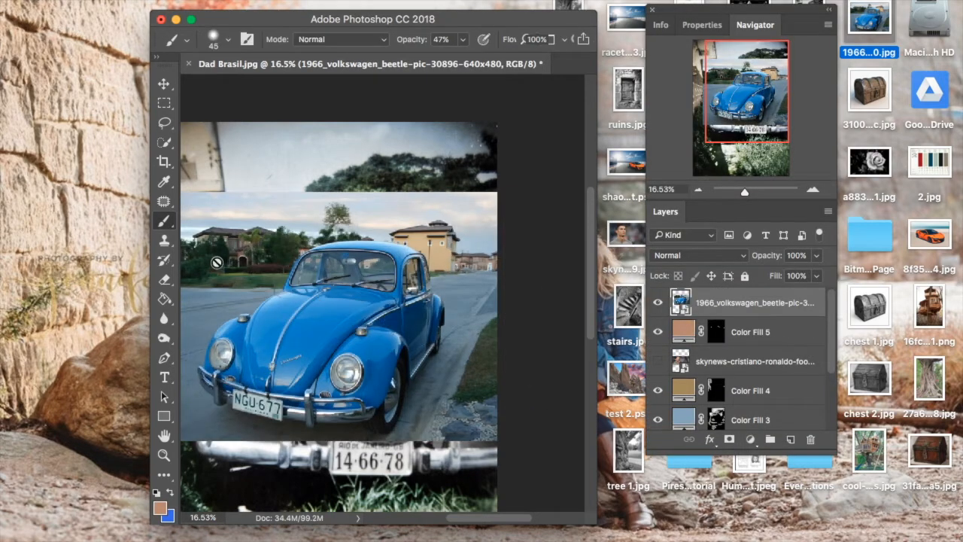
{"action": "left_click", "coordinate": [163, 182]}
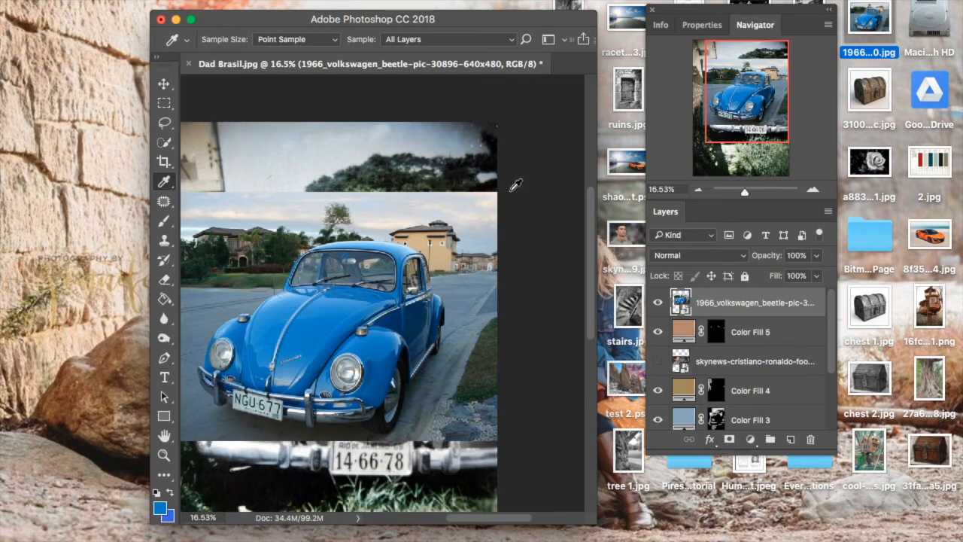
{"action": "left_click_drag", "start_coordinate": [459, 28], "coordinate": [441, 33]}
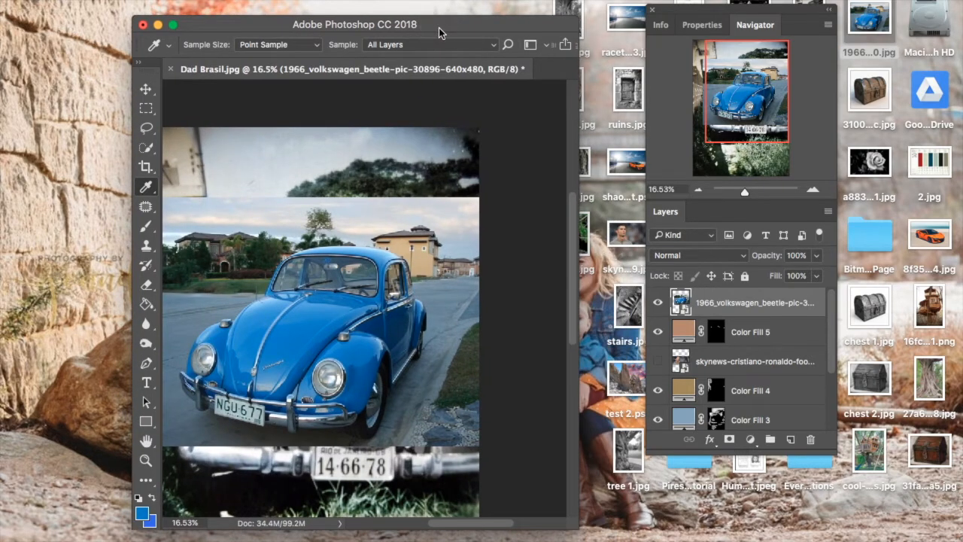
Delete the placed 1966_volkswagen_beetle reference layer from the photo
{"action": "left_click", "coordinate": [145, 89]}
{"action": "key", "text": "Delete"}
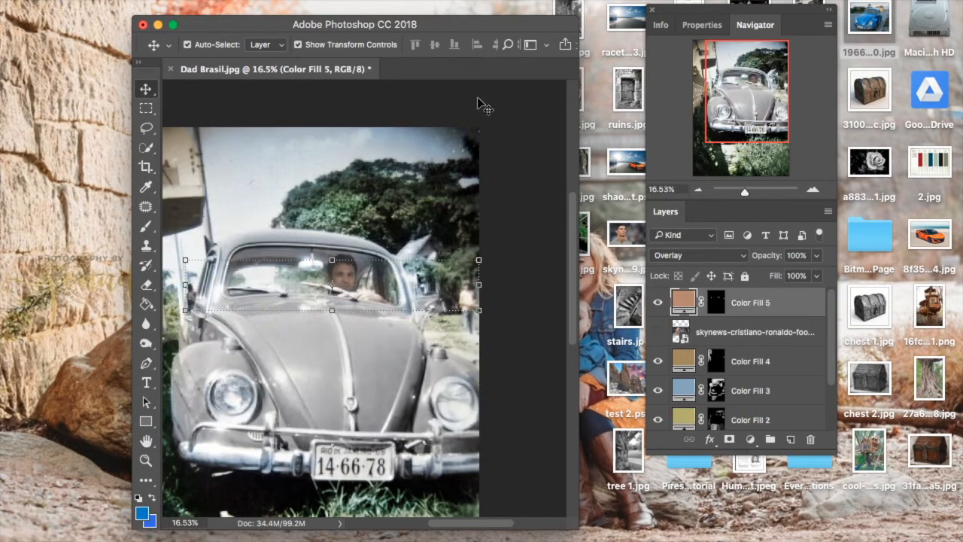
{"action": "left_click", "coordinate": [592, 309]}
{"action": "left_click", "coordinate": [561, 30]}
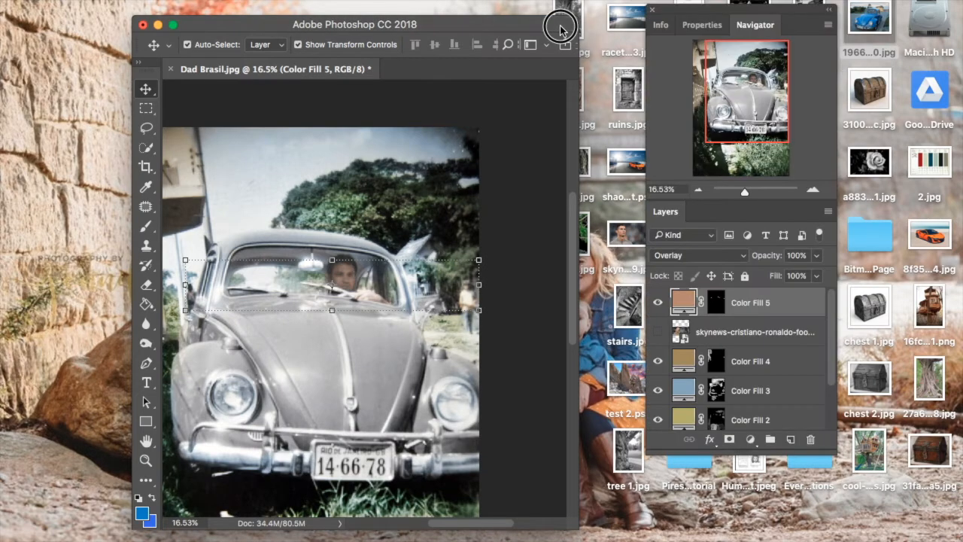
Place the 2.jpg color chart from the desktop over the photo and sample its dark blue swatch
{"action": "left_click_drag", "start_coordinate": [929, 162], "coordinate": [331, 310]}
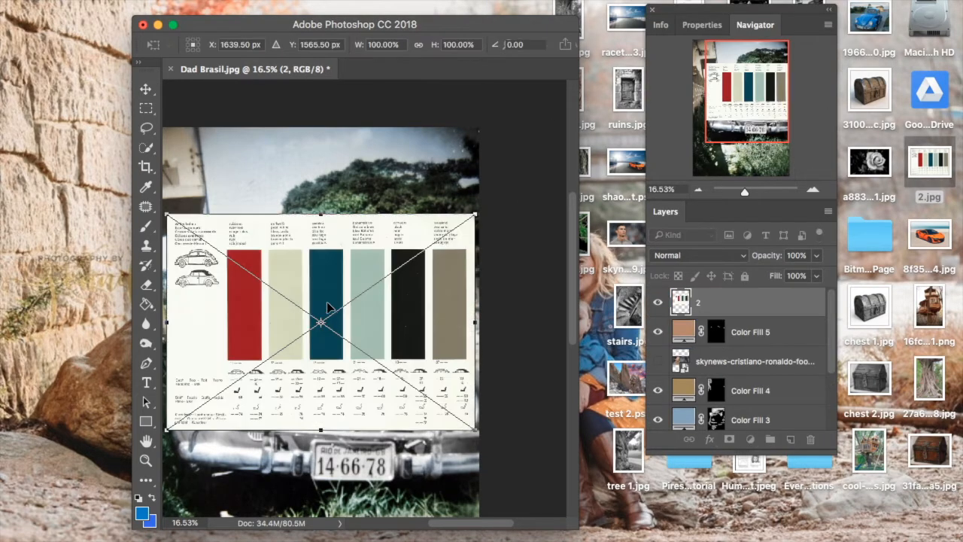
{"action": "key", "text": "Return"}
{"action": "left_click", "coordinate": [145, 188]}
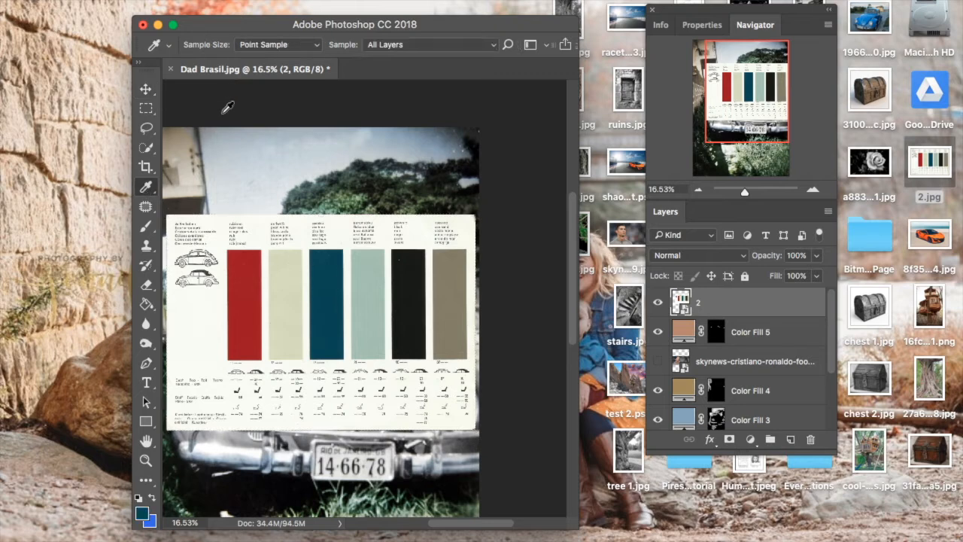
Hide the color chart layer and add a solid color fill layer in the sampled dark blue
{"action": "left_click", "coordinate": [658, 302]}
{"action": "left_click", "coordinate": [750, 439]}
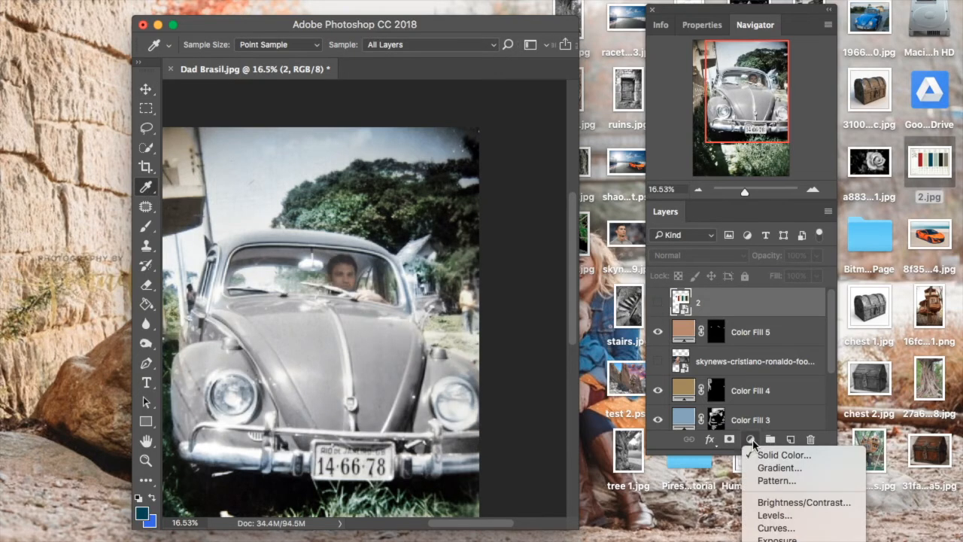
{"action": "left_click", "coordinate": [774, 455]}
{"action": "left_click", "coordinate": [874, 126]}
Set the dark blue fill layer to Overlay and invert its mask to black
{"action": "left_click", "coordinate": [716, 303]}
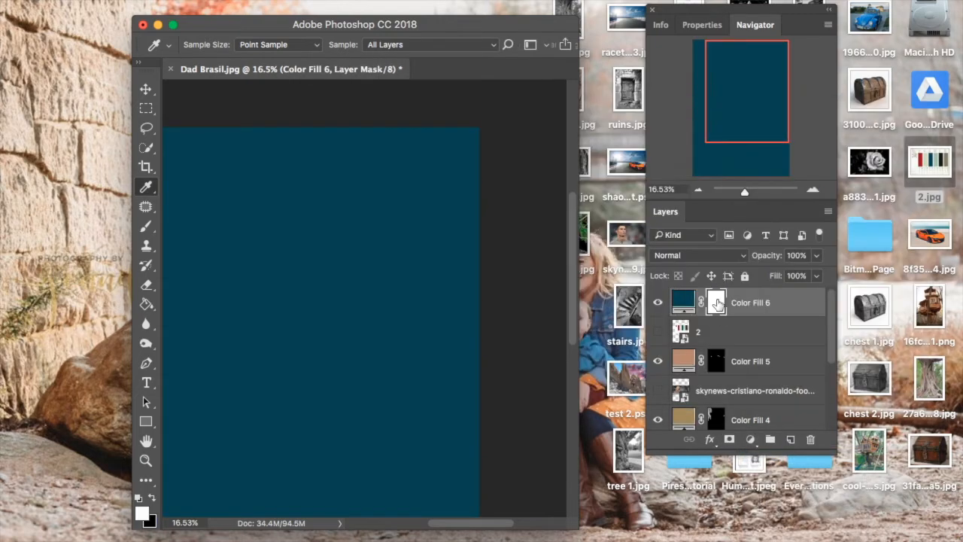
{"action": "left_click", "coordinate": [721, 256]}
{"action": "left_click", "coordinate": [691, 415]}
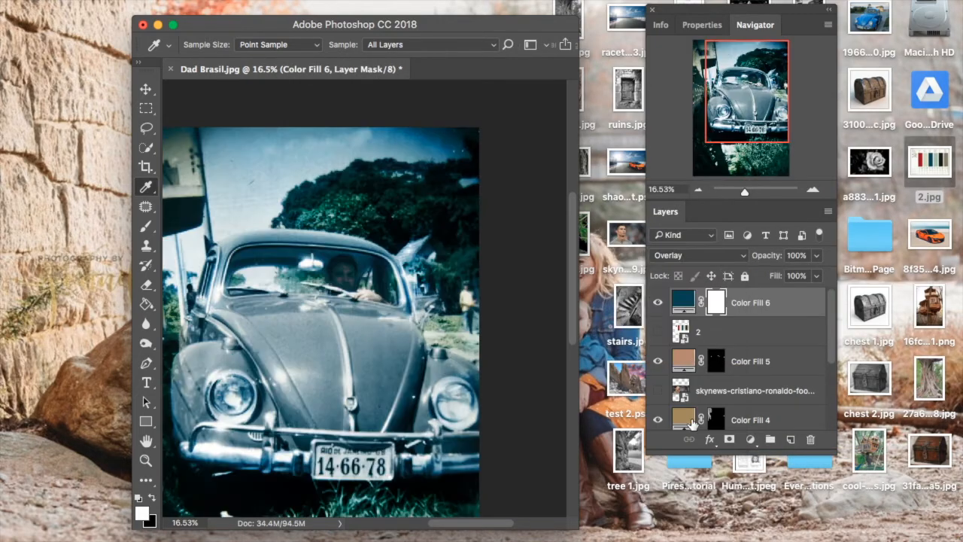
{"action": "key", "text": "ctrl+i"}
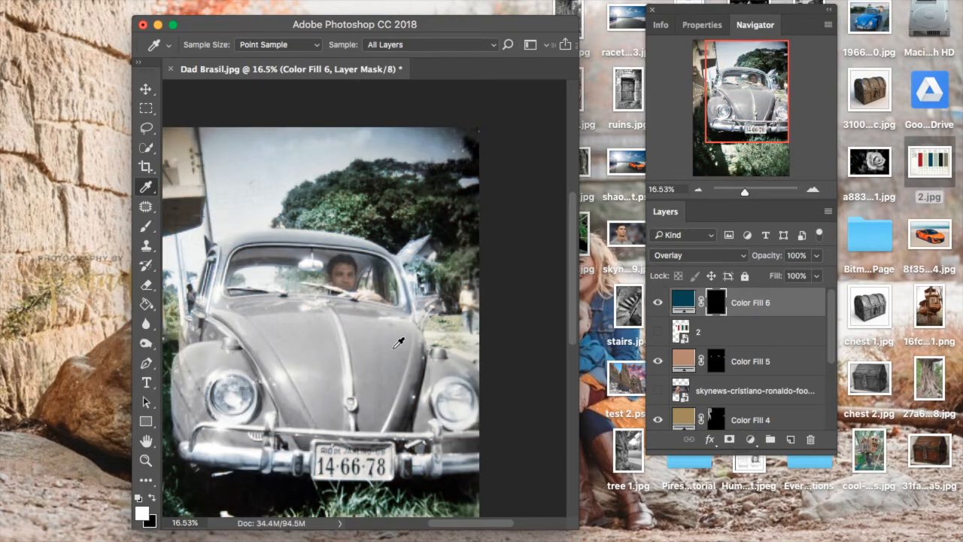
Paint the blue over the car's hood on the mask with a 600 px brush, raising the brush opacity from 27% to 46%
{"action": "left_click", "coordinate": [146, 225]}
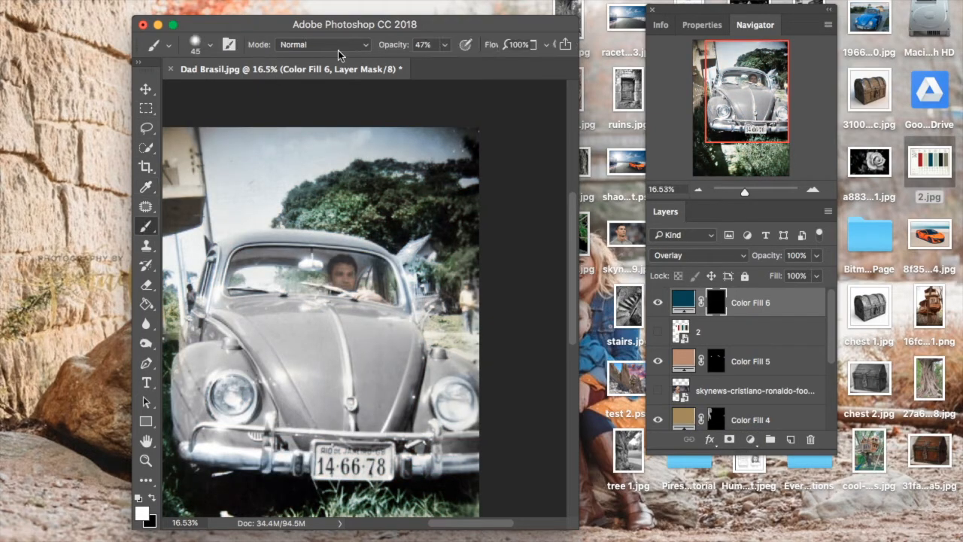
{"action": "left_click_drag", "start_coordinate": [444, 46], "coordinate": [431, 64]}
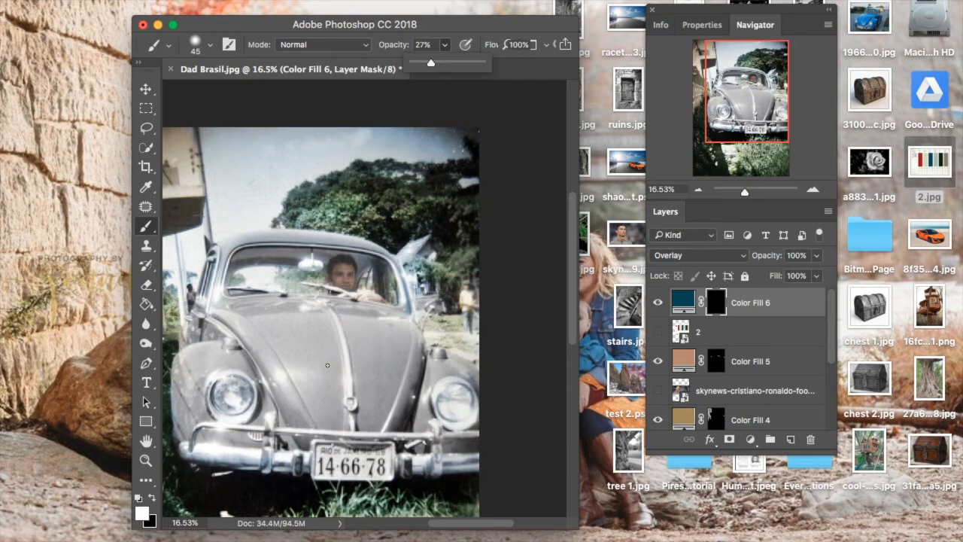
{"action": "key", "text": "bracketright"}
{"action": "key", "text": "bracketright"}
{"action": "mouse_move", "coordinate": [327, 365]}
{"action": "left_mouse_down"}
{"action": "mouse_move", "coordinate": [279, 349]}
{"action": "mouse_move", "coordinate": [333, 349]}
{"action": "left_mouse_up"}
{"action": "mouse_move", "coordinate": [445, 45]}
{"action": "left_mouse_down"}
{"action": "mouse_move", "coordinate": [446, 61]}
{"action": "mouse_move", "coordinate": [458, 61]}
{"action": "left_mouse_up"}
{"action": "mouse_move", "coordinate": [359, 386]}
{"action": "left_mouse_down"}
{"action": "mouse_move", "coordinate": [377, 382]}
{"action": "mouse_move", "coordinate": [321, 364]}
{"action": "left_mouse_up"}
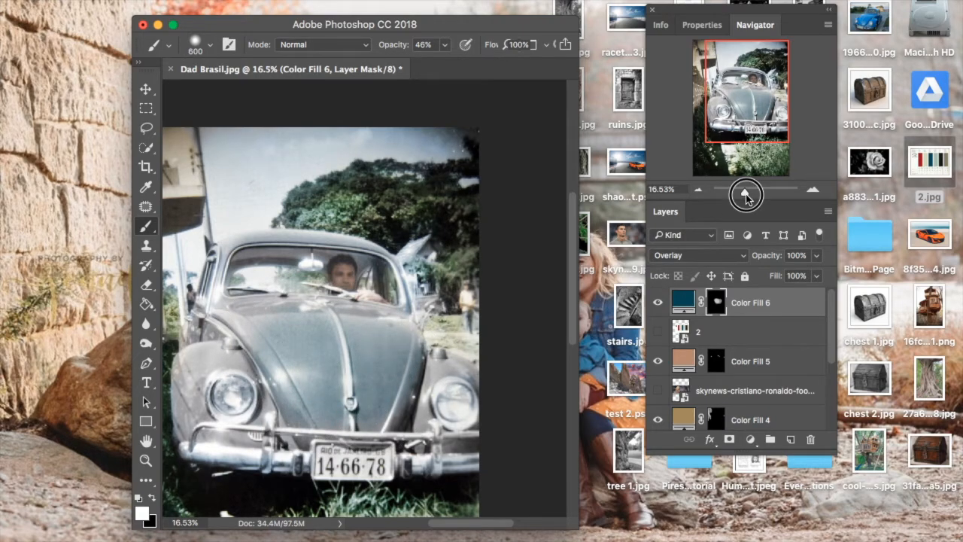
Paint the blue over the upper hood below the windshield with a 250 px brush at 46% opacity
{"action": "left_click_drag", "start_coordinate": [745, 194], "coordinate": [750, 192]}
{"action": "key", "text": "bracketleft"}
{"action": "key", "text": "bracketleft"}
{"action": "key", "text": "bracketleft"}
{"action": "key", "text": "bracketleft"}
{"action": "mouse_move", "coordinate": [398, 408]}
{"action": "left_mouse_down"}
{"action": "mouse_move", "coordinate": [358, 368]}
{"action": "mouse_move", "coordinate": [270, 330]}
{"action": "mouse_move", "coordinate": [460, 367]}
{"action": "mouse_move", "coordinate": [495, 408]}
{"action": "mouse_move", "coordinate": [416, 376]}
{"action": "mouse_move", "coordinate": [227, 342]}
{"action": "mouse_move", "coordinate": [456, 453]}
{"action": "mouse_move", "coordinate": [439, 419]}
{"action": "mouse_move", "coordinate": [299, 437]}
{"action": "mouse_move", "coordinate": [463, 376]}
{"action": "mouse_move", "coordinate": [246, 357]}
{"action": "mouse_move", "coordinate": [192, 328]}
{"action": "mouse_move", "coordinate": [229, 329]}
{"action": "left_mouse_up"}
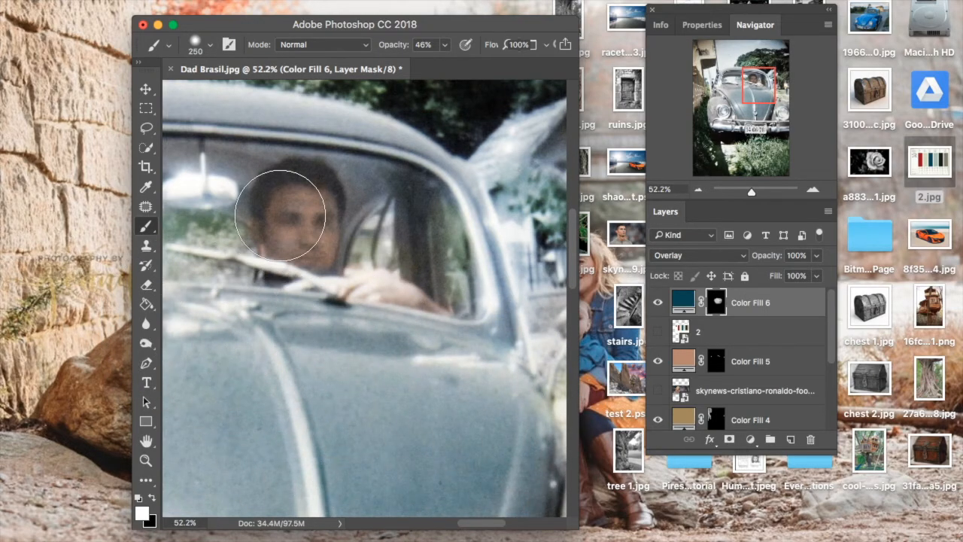
Paint the blue along the roof and the windshield frame beside the driver with a smaller brush
{"action": "key", "text": "bracketleft"}
{"action": "key", "text": "bracketleft"}
{"action": "key", "text": "bracketleft"}
{"action": "mouse_move", "coordinate": [181, 102]}
{"action": "left_mouse_down"}
{"action": "mouse_move", "coordinate": [328, 107]}
{"action": "mouse_move", "coordinate": [408, 153]}
{"action": "mouse_move", "coordinate": [444, 146]}
{"action": "mouse_move", "coordinate": [497, 247]}
{"action": "mouse_move", "coordinate": [510, 366]}
{"action": "mouse_move", "coordinate": [449, 331]}
{"action": "mouse_move", "coordinate": [475, 180]}
{"action": "mouse_move", "coordinate": [491, 223]}
{"action": "mouse_move", "coordinate": [509, 350]}
{"action": "mouse_move", "coordinate": [369, 340]}
{"action": "mouse_move", "coordinate": [417, 373]}
{"action": "mouse_move", "coordinate": [444, 370]}
{"action": "left_mouse_up"}
{"action": "key", "text": "bracketleft"}
{"action": "key", "text": "bracketleft"}
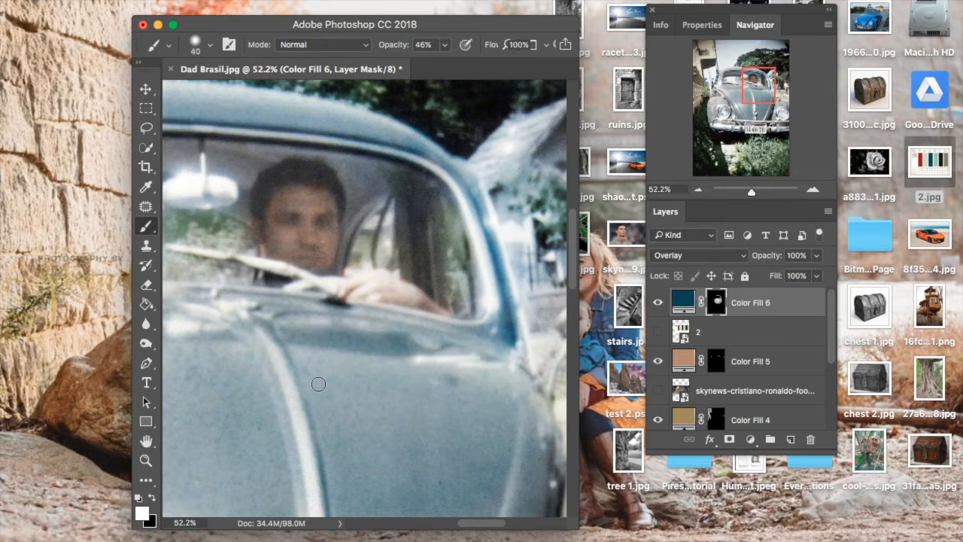
Fill in the blue across the middle of the hood with the brush enlarged to 250 px
{"action": "key", "text": "bracketright"}
{"action": "key", "text": "bracketright"}
{"action": "key", "text": "bracketright"}
{"action": "key", "text": "bracketright"}
{"action": "mouse_move", "coordinate": [318, 393]}
{"action": "left_mouse_down"}
{"action": "mouse_move", "coordinate": [425, 390]}
{"action": "mouse_move", "coordinate": [471, 461]}
{"action": "mouse_move", "coordinate": [224, 440]}
{"action": "left_mouse_up"}
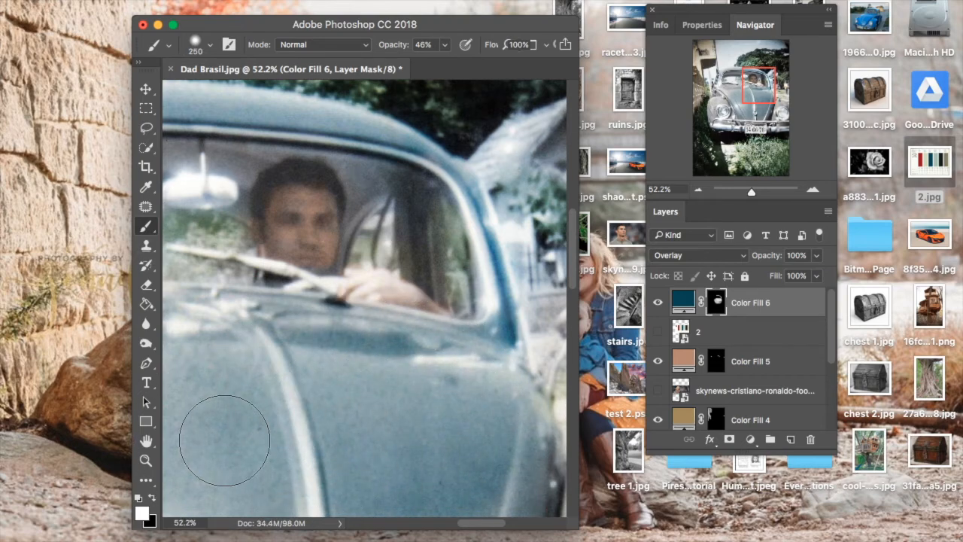
{"action": "left_click_drag", "start_coordinate": [752, 87], "coordinate": [755, 109]}
{"action": "mouse_move", "coordinate": [347, 251]}
{"action": "left_mouse_down"}
{"action": "mouse_move", "coordinate": [388, 352]}
{"action": "mouse_move", "coordinate": [478, 203]}
{"action": "mouse_move", "coordinate": [500, 193]}
{"action": "mouse_move", "coordinate": [421, 408]}
{"action": "mouse_move", "coordinate": [249, 398]}
{"action": "mouse_move", "coordinate": [199, 300]}
{"action": "left_mouse_up"}
Paint the blue over the hood's left side and the left front fender with the 250 px brush
{"action": "left_click_drag", "start_coordinate": [761, 109], "coordinate": [729, 96]}
{"action": "mouse_move", "coordinate": [278, 209]}
{"action": "left_mouse_down"}
{"action": "mouse_move", "coordinate": [350, 399]}
{"action": "mouse_move", "coordinate": [331, 428]}
{"action": "mouse_move", "coordinate": [451, 474]}
{"action": "mouse_move", "coordinate": [460, 308]}
{"action": "mouse_move", "coordinate": [421, 103]}
{"action": "left_mouse_up"}
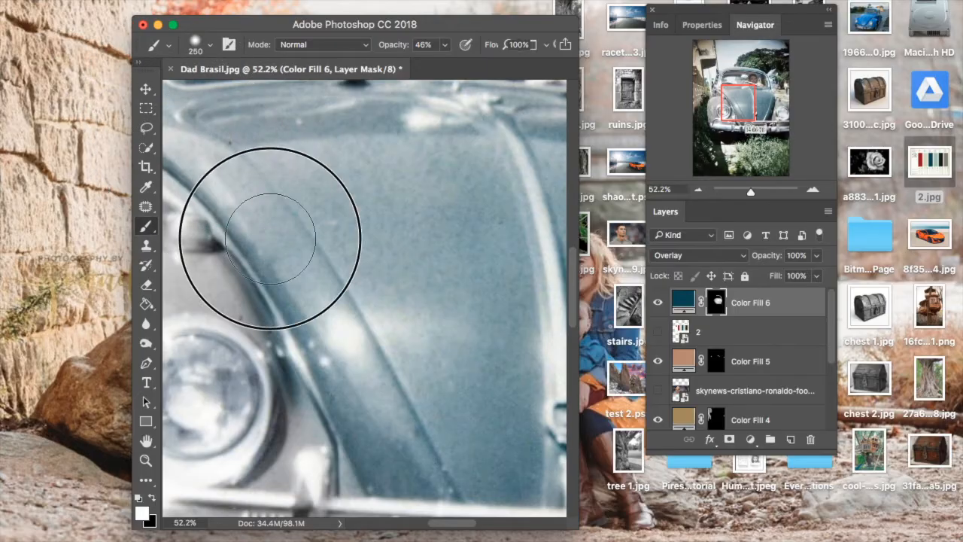
{"action": "left_click_drag", "start_coordinate": [730, 116], "coordinate": [713, 120]}
{"action": "mouse_move", "coordinate": [349, 325]}
{"action": "left_mouse_down"}
{"action": "mouse_move", "coordinate": [367, 351]}
{"action": "mouse_move", "coordinate": [346, 200]}
{"action": "mouse_move", "coordinate": [449, 160]}
{"action": "mouse_move", "coordinate": [520, 178]}
{"action": "mouse_move", "coordinate": [371, 354]}
{"action": "mouse_move", "coordinate": [382, 356]}
{"action": "left_mouse_up"}
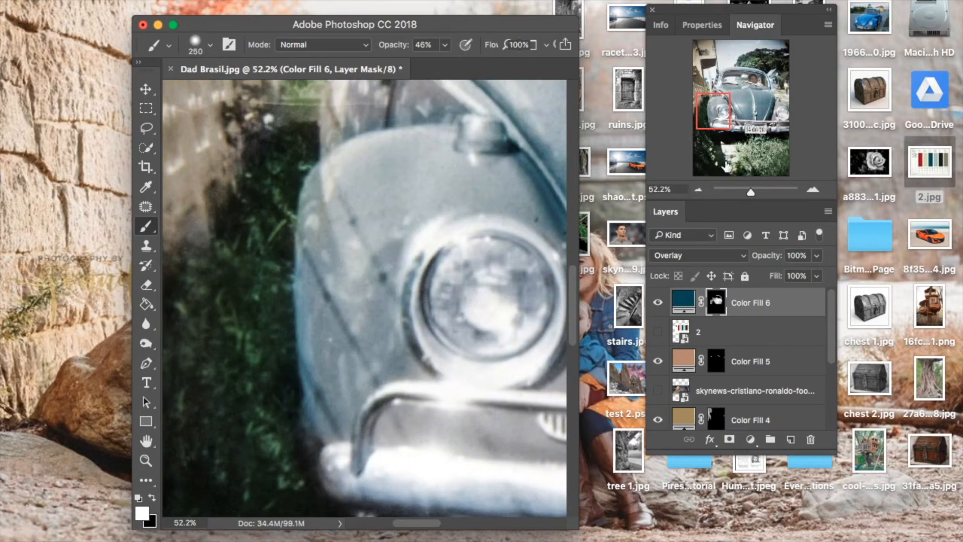
Paint the blue on the body panels below the left headlight and behind the bumper with a 100 px brush
{"action": "left_click_drag", "start_coordinate": [727, 161], "coordinate": [731, 120]}
{"action": "left_click_drag", "start_coordinate": [295, 317], "coordinate": [264, 333]}
{"action": "left_click_drag", "start_coordinate": [432, 336], "coordinate": [488, 343]}
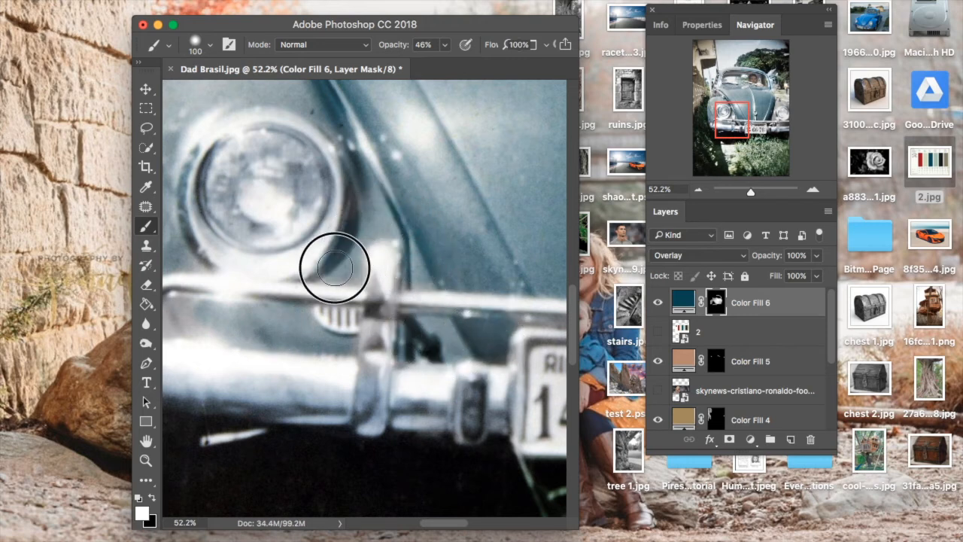
{"action": "left_click_drag", "start_coordinate": [744, 122], "coordinate": [733, 128]}
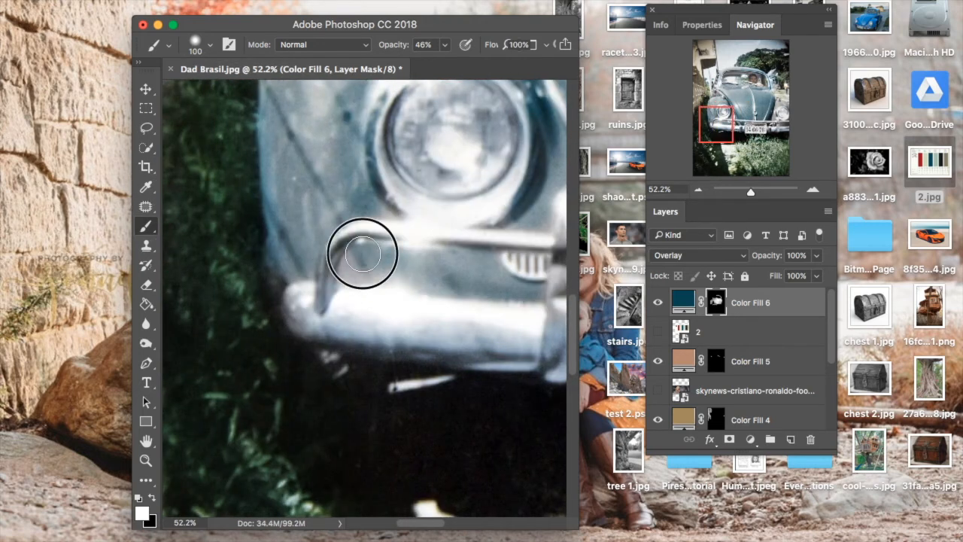
{"action": "right_click", "coordinate": [303, 232]}
{"action": "left_click", "coordinate": [287, 66]}
{"action": "left_click_drag", "start_coordinate": [303, 235], "coordinate": [283, 256]}
Paint the blue along the left fender's outer edge and the car's side beside the windshield with the 100 px brush
{"action": "left_click_drag", "start_coordinate": [713, 136], "coordinate": [712, 113]}
{"action": "mouse_move", "coordinate": [339, 265]}
{"action": "left_mouse_down"}
{"action": "mouse_move", "coordinate": [298, 270]}
{"action": "mouse_move", "coordinate": [322, 292]}
{"action": "left_mouse_up"}
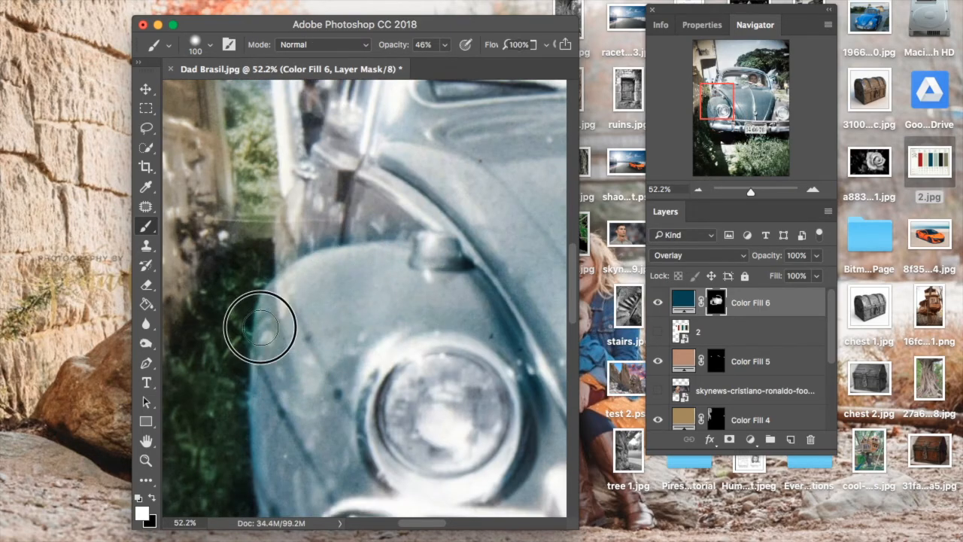
{"action": "mouse_move", "coordinate": [303, 226]}
{"action": "left_mouse_down"}
{"action": "mouse_move", "coordinate": [415, 200]}
{"action": "mouse_move", "coordinate": [462, 122]}
{"action": "mouse_move", "coordinate": [344, 125]}
{"action": "mouse_move", "coordinate": [349, 138]}
{"action": "left_mouse_up"}
{"action": "left_click_drag", "start_coordinate": [716, 101], "coordinate": [718, 88]}
{"action": "mouse_move", "coordinate": [361, 161]}
{"action": "left_mouse_down"}
{"action": "mouse_move", "coordinate": [306, 344]}
{"action": "mouse_move", "coordinate": [381, 273]}
{"action": "left_mouse_up"}
Paint the blue over the hood's right side and the body panels behind the bumper near the right headlight
{"action": "mouse_move", "coordinate": [720, 92]}
{"action": "left_mouse_down"}
{"action": "mouse_move", "coordinate": [721, 80]}
{"action": "mouse_move", "coordinate": [752, 81]}
{"action": "mouse_move", "coordinate": [773, 102]}
{"action": "left_mouse_up"}
{"action": "mouse_move", "coordinate": [456, 249]}
{"action": "left_mouse_down"}
{"action": "mouse_move", "coordinate": [383, 481]}
{"action": "mouse_move", "coordinate": [423, 286]}
{"action": "left_mouse_up"}
{"action": "left_click_drag", "start_coordinate": [775, 111], "coordinate": [780, 125]}
{"action": "left_click_drag", "start_coordinate": [373, 360], "coordinate": [325, 354]}
{"action": "left_click_drag", "start_coordinate": [467, 348], "coordinate": [527, 342]}
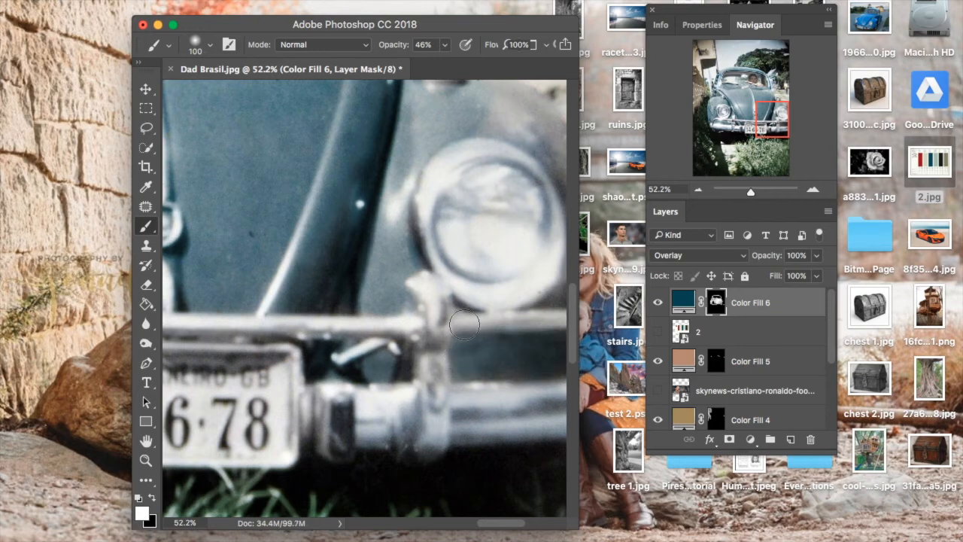
Paint the blue over the right front fender around the headlight, touching up remaining gaps with a 45 px brush
{"action": "mouse_move", "coordinate": [563, 168]}
{"action": "left_mouse_down"}
{"action": "mouse_move", "coordinate": [502, 130]}
{"action": "mouse_move", "coordinate": [564, 146]}
{"action": "mouse_move", "coordinate": [524, 100]}
{"action": "mouse_move", "coordinate": [405, 160]}
{"action": "mouse_move", "coordinate": [388, 291]}
{"action": "mouse_move", "coordinate": [446, 296]}
{"action": "left_mouse_up"}
{"action": "left_click_drag", "start_coordinate": [771, 118], "coordinate": [768, 104]}
{"action": "mouse_move", "coordinate": [490, 256]}
{"action": "left_mouse_down"}
{"action": "mouse_move", "coordinate": [501, 287]}
{"action": "mouse_move", "coordinate": [412, 230]}
{"action": "mouse_move", "coordinate": [361, 144]}
{"action": "left_mouse_up"}
{"action": "left_click_drag", "start_coordinate": [765, 111], "coordinate": [756, 138]}
{"action": "mouse_move", "coordinate": [316, 207]}
{"action": "left_mouse_down"}
{"action": "mouse_move", "coordinate": [298, 202]}
{"action": "mouse_move", "coordinate": [409, 203]}
{"action": "mouse_move", "coordinate": [308, 204]}
{"action": "left_mouse_up"}
{"action": "left_click_drag", "start_coordinate": [750, 192], "coordinate": [745, 193]}
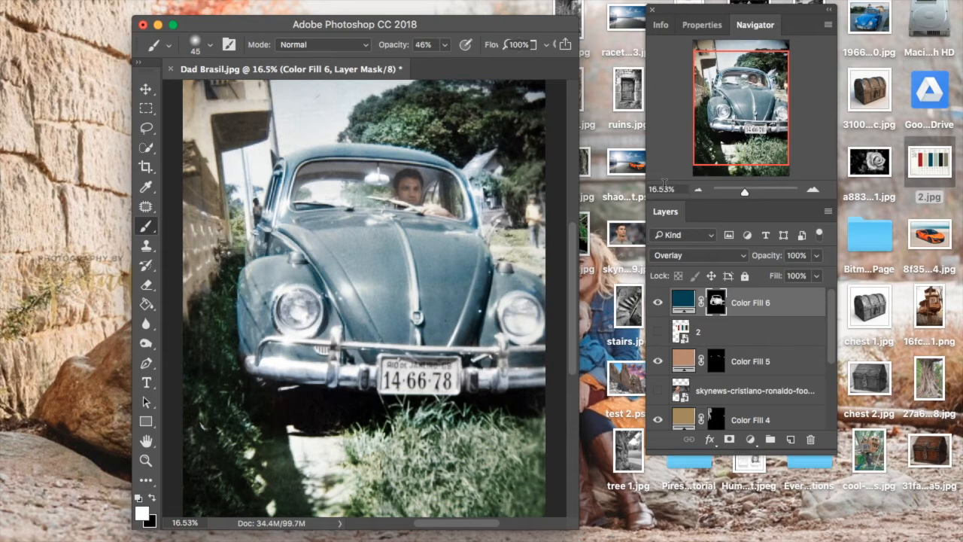
Paint the tan of the Color Fill 4 mask over the car interior seen through the windshield at 46% opacity
{"action": "left_click", "coordinate": [657, 331]}
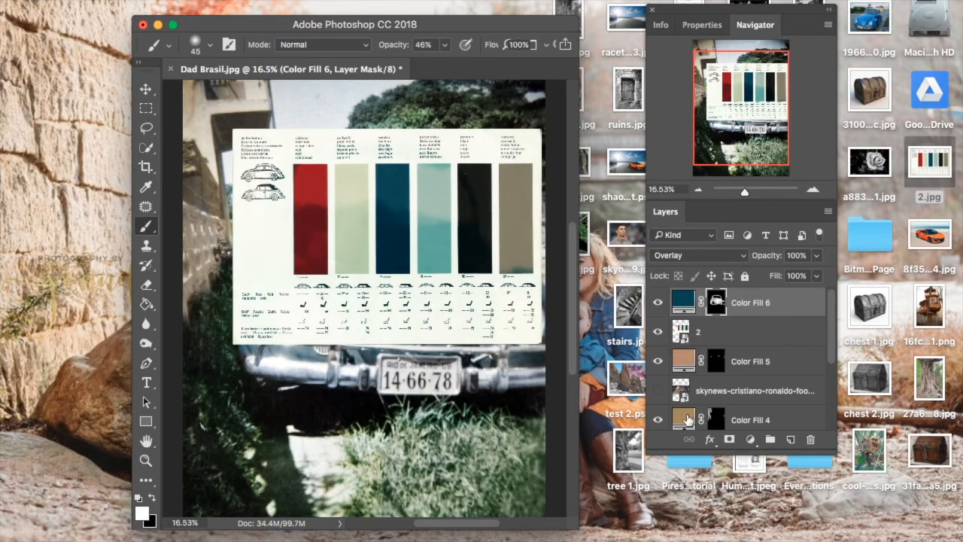
{"action": "left_click", "coordinate": [686, 421]}
{"action": "left_click", "coordinate": [714, 415]}
{"action": "left_click", "coordinate": [657, 328]}
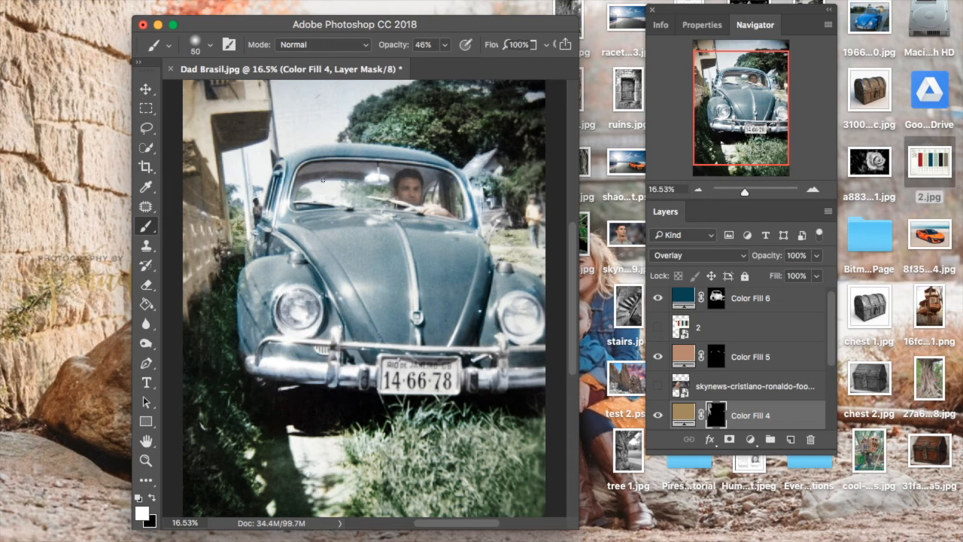
{"action": "mouse_move", "coordinate": [348, 169]}
{"action": "left_mouse_down"}
{"action": "mouse_move", "coordinate": [406, 170]}
{"action": "mouse_move", "coordinate": [287, 183]}
{"action": "left_mouse_up"}
Paint faint green reflections on the front bumper in the Color Fill 1 mask with a 100 px brush at 19% opacity
{"action": "scroll", "coordinate": [828, 383], "scroll_direction": "down", "scroll_amount": 5}
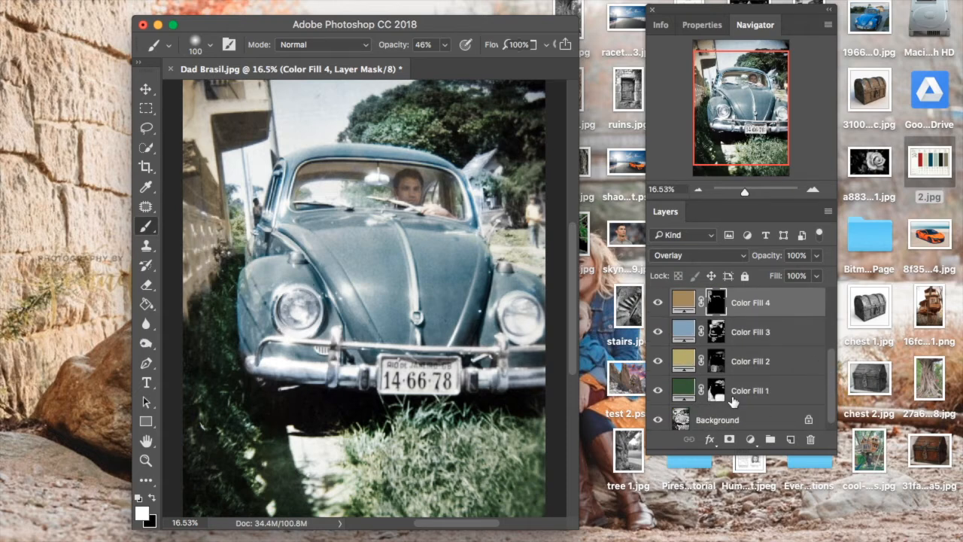
{"action": "left_click", "coordinate": [715, 390]}
{"action": "left_click", "coordinate": [445, 45]}
{"action": "left_click_drag", "start_coordinate": [446, 63], "coordinate": [416, 63]}
{"action": "left_click_drag", "start_coordinate": [326, 385], "coordinate": [364, 378]}
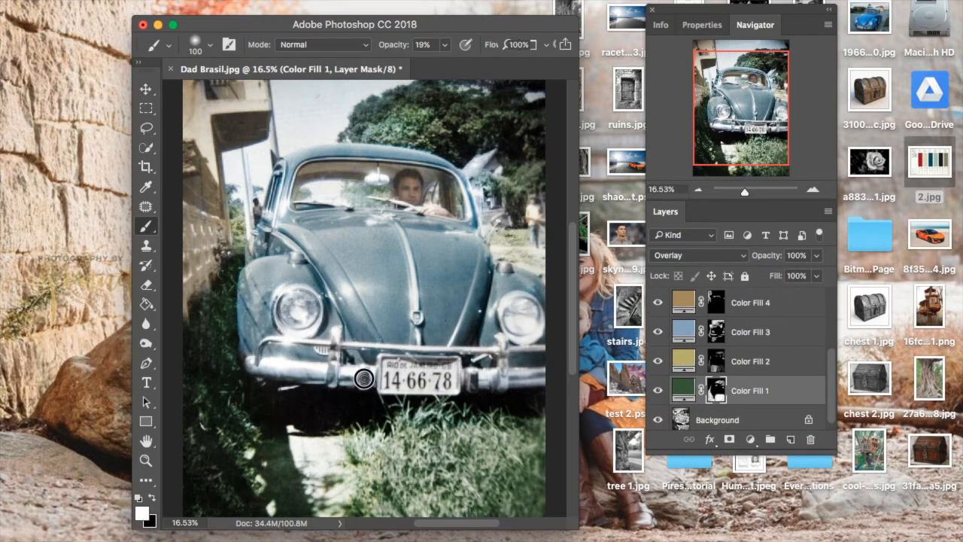
{"action": "left_click", "coordinate": [445, 45]}
{"action": "left_click", "coordinate": [296, 327]}
Add green reflections along the left end of the bumper with the 100 px brush at 19% opacity
{"action": "left_click_drag", "start_coordinate": [744, 191], "coordinate": [751, 191]}
{"action": "left_click_drag", "start_coordinate": [741, 115], "coordinate": [711, 129]}
{"action": "left_click_drag", "start_coordinate": [347, 249], "coordinate": [468, 286]}
{"action": "right_click", "coordinate": [370, 241]}
{"action": "right_click", "coordinate": [339, 273]}
{"action": "left_click", "coordinate": [468, 325]}
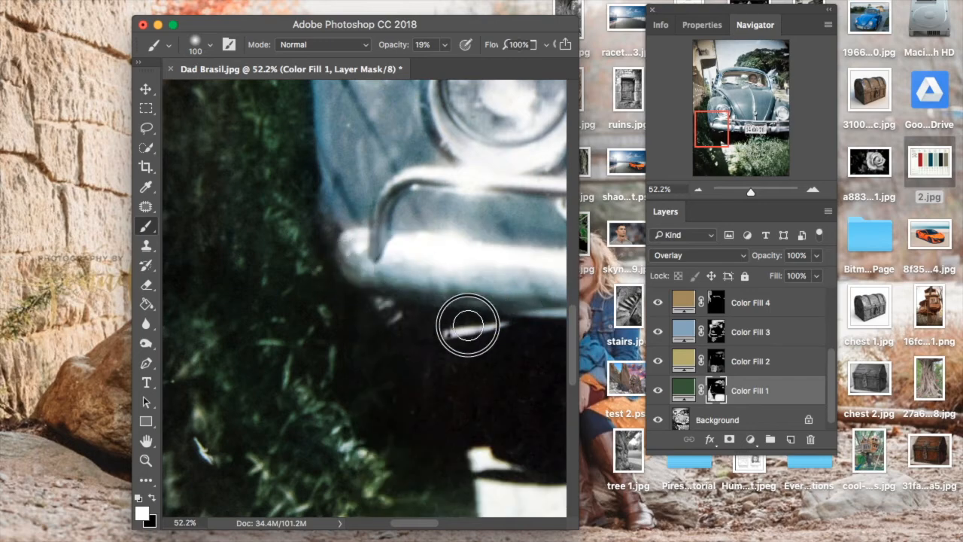
Add green reflections around the license plate and along the right half of the bumper at 19% opacity
{"action": "scroll", "coordinate": [451, 339], "scroll_direction": "right", "scroll_amount": 5}
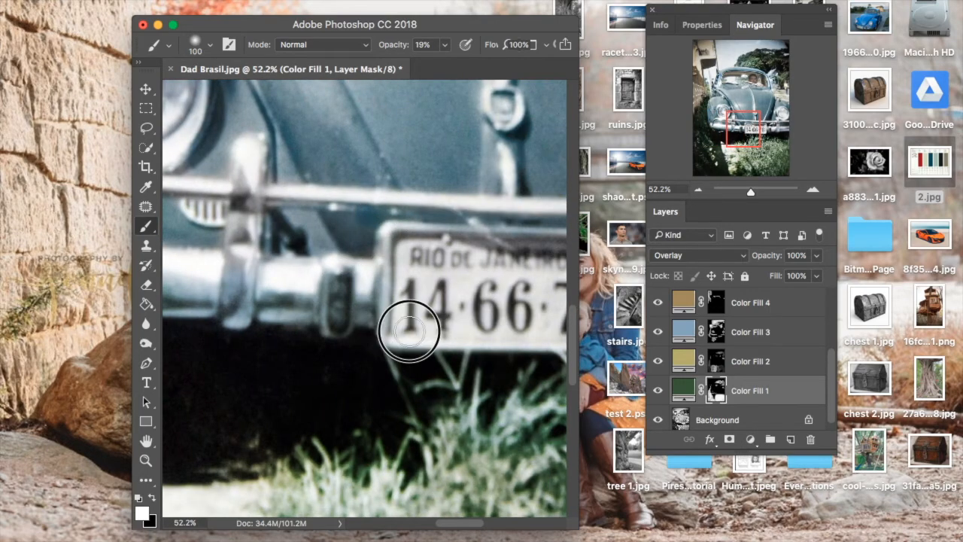
{"action": "scroll", "coordinate": [421, 340], "scroll_direction": "right", "scroll_amount": 5}
{"action": "left_click_drag", "start_coordinate": [410, 285], "coordinate": [434, 237]}
{"action": "left_click", "coordinate": [291, 232]}
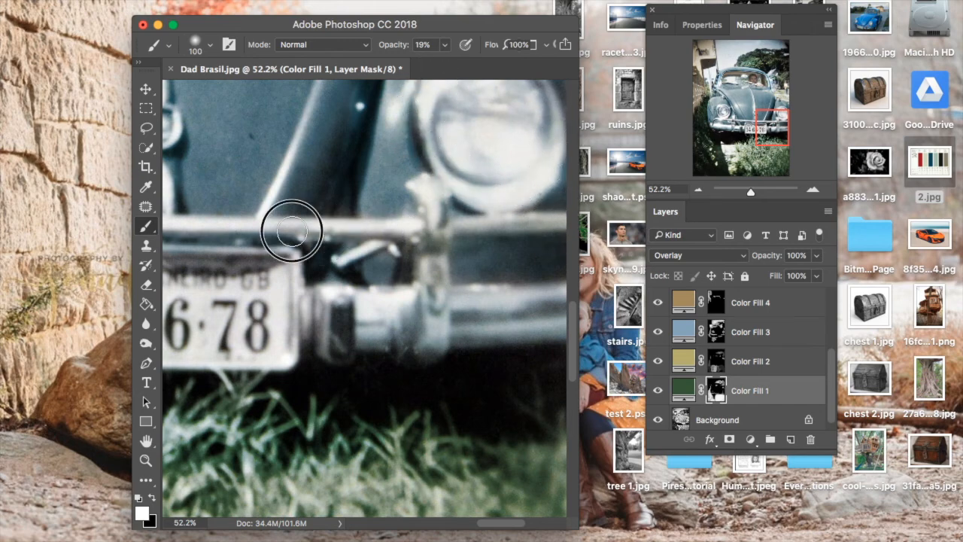
{"action": "left_click", "coordinate": [298, 273]}
{"action": "left_click", "coordinate": [805, 131]}
{"action": "left_click_drag", "start_coordinate": [749, 191], "coordinate": [744, 191]}
Paint faint yellow reflections on the left headlight and bumper in the Color Fill 2 mask at 19% opacity
{"action": "left_click", "coordinate": [716, 362]}
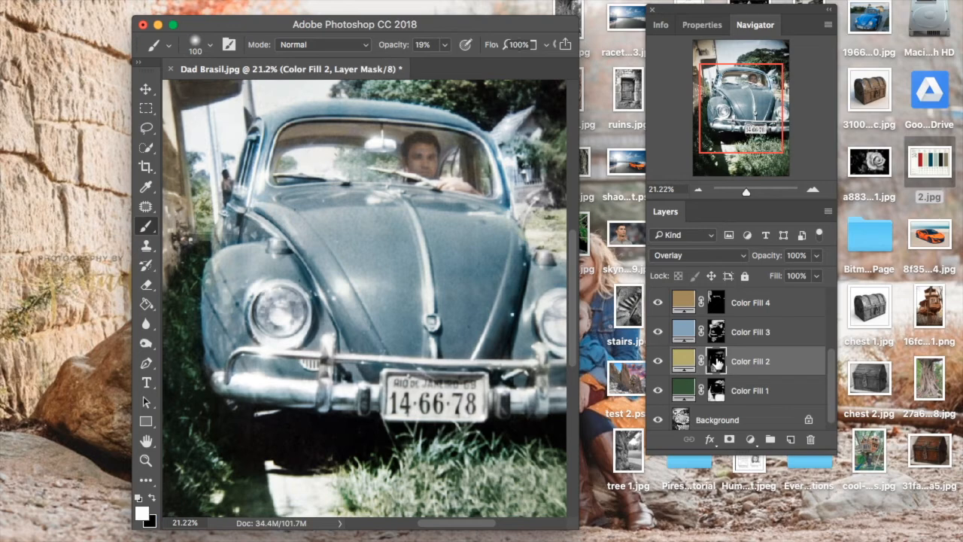
{"action": "left_click", "coordinate": [316, 395]}
{"action": "left_click_drag", "start_coordinate": [268, 307], "coordinate": [275, 351]}
{"action": "left_click", "coordinate": [750, 192]}
{"action": "left_click_drag", "start_coordinate": [741, 120], "coordinate": [766, 133]}
{"action": "mouse_move", "coordinate": [239, 279]}
{"action": "left_mouse_down"}
{"action": "mouse_move", "coordinate": [350, 291]}
{"action": "mouse_move", "coordinate": [407, 362]}
{"action": "left_mouse_up"}
Paint the yellow tint over the license plate, the surrounding bumper and the lower hood with the 100 px brush
{"action": "scroll", "coordinate": [556, 193], "scroll_direction": "down", "scroll_amount": 3}
{"action": "right_click", "coordinate": [488, 331]}
{"action": "left_click_drag", "start_coordinate": [546, 307], "coordinate": [454, 342]}
{"action": "left_click_drag", "start_coordinate": [164, 315], "coordinate": [296, 292]}
{"action": "right_click", "coordinate": [353, 310]}
{"action": "left_click_drag", "start_coordinate": [472, 323], "coordinate": [333, 377]}
{"action": "left_click", "coordinate": [248, 177]}
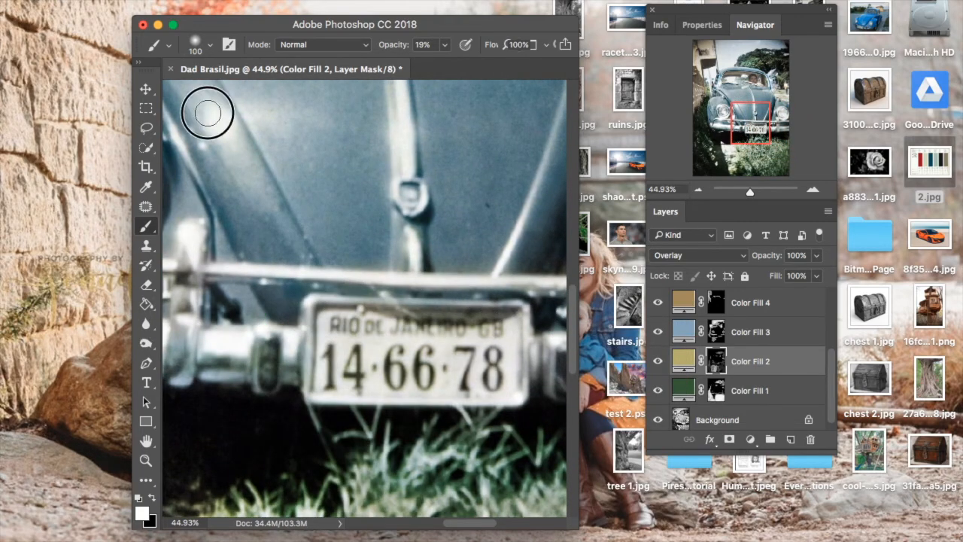
{"action": "left_click", "coordinate": [160, 1]}
{"action": "left_click", "coordinate": [189, 24]}
{"action": "left_click_drag", "start_coordinate": [750, 191], "coordinate": [744, 191]}
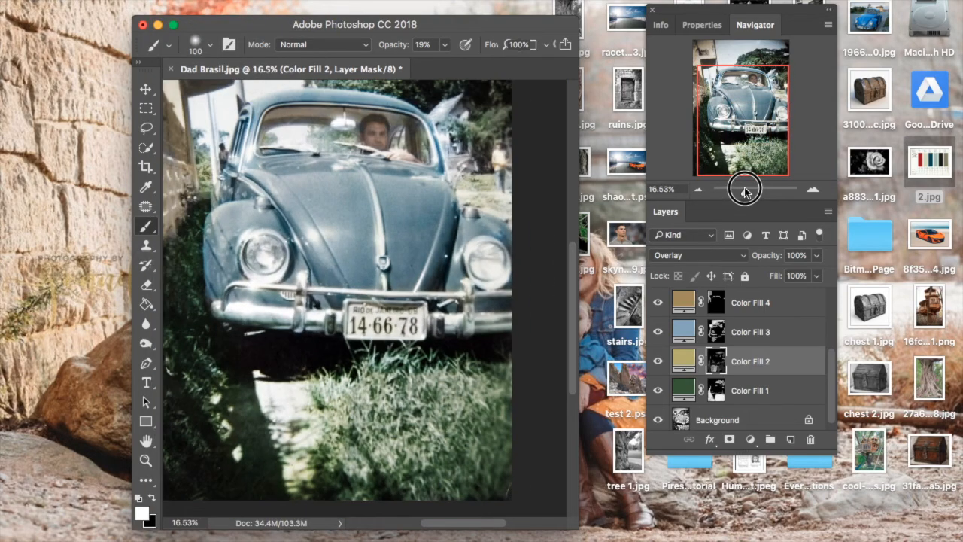
Paint a light yellow tint broadly over the car and its surroundings with a 700 px brush at 9% opacity
{"action": "left_click_drag", "start_coordinate": [447, 47], "coordinate": [440, 62]}
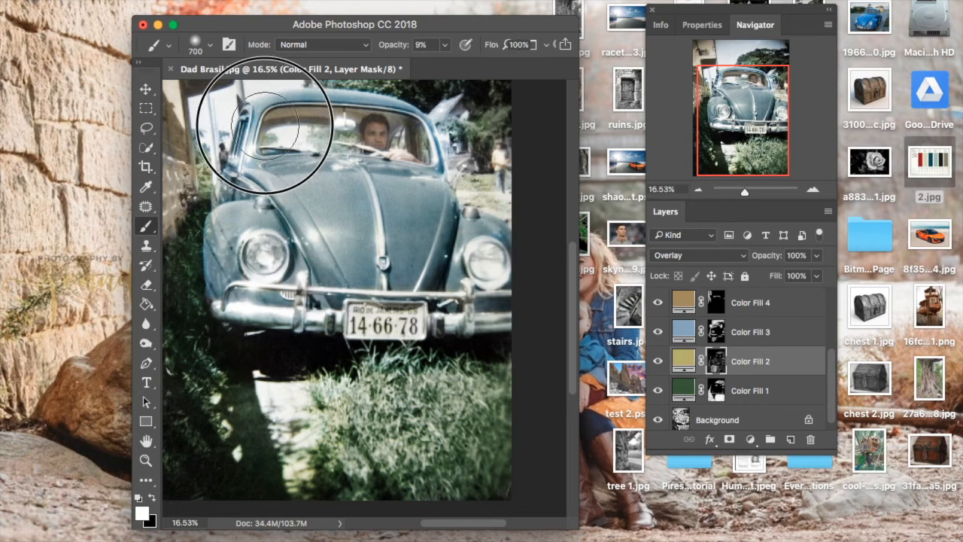
{"action": "left_click_drag", "start_coordinate": [743, 191], "coordinate": [743, 191]}
{"action": "left_click", "coordinate": [234, 188]}
{"action": "left_click", "coordinate": [420, 102]}
{"action": "left_click", "coordinate": [472, 107]}
{"action": "left_click", "coordinate": [268, 157]}
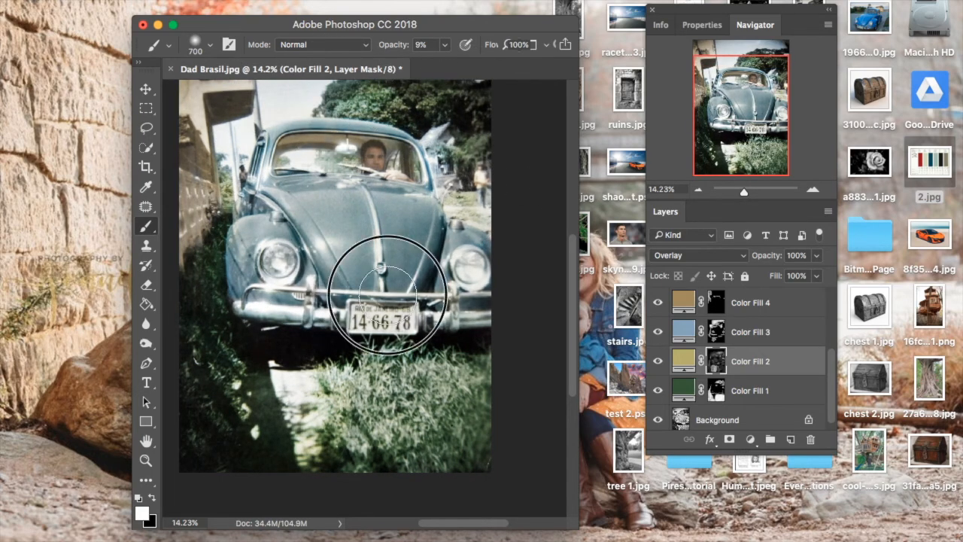
Place the 1966_volkswagen_beetle image from the desktop over the photo as a reference for the headlight area
{"action": "left_click", "coordinate": [868, 28]}
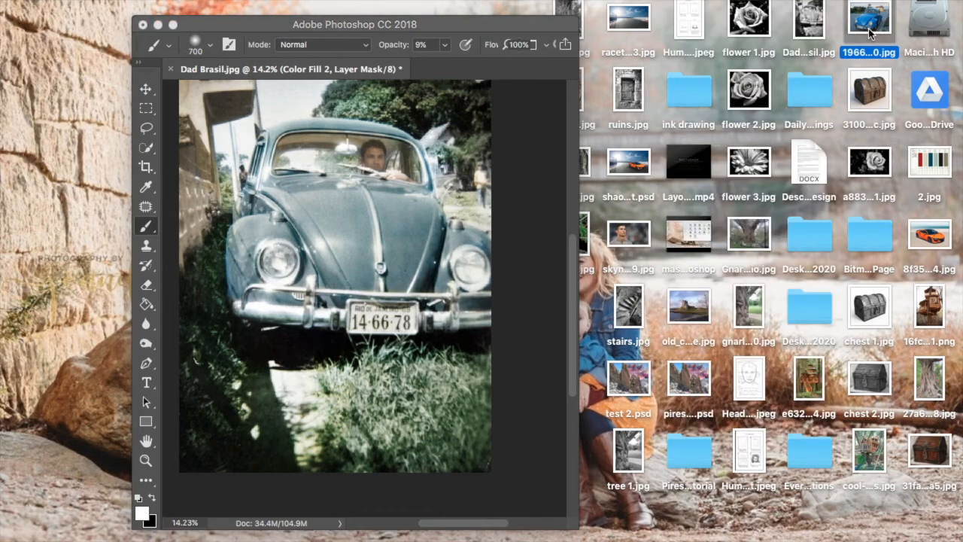
{"action": "left_click_drag", "start_coordinate": [864, 26], "coordinate": [447, 335]}
{"action": "key", "text": "Return"}
{"action": "left_click_drag", "start_coordinate": [743, 194], "coordinate": [753, 192]}
{"action": "left_click_drag", "start_coordinate": [742, 114], "coordinate": [719, 132]}
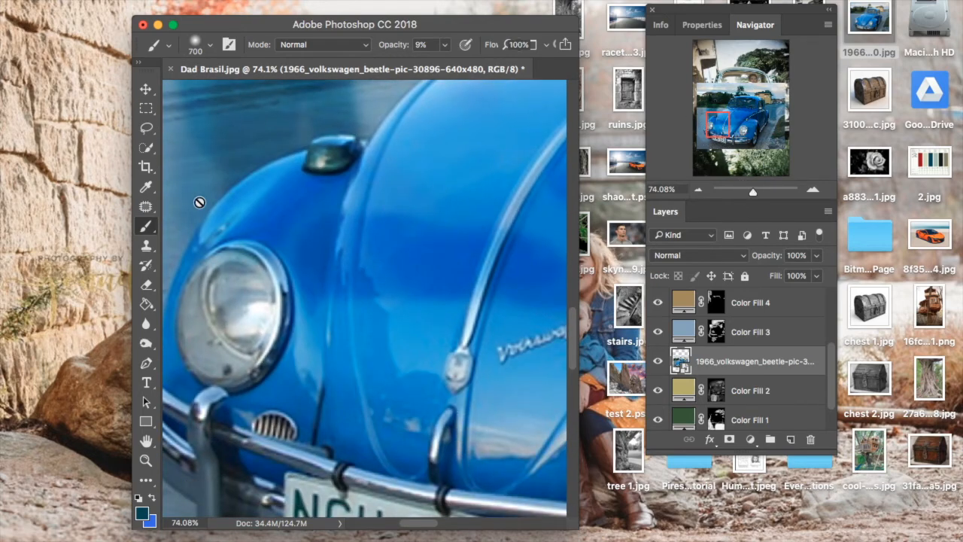
Sample the dark teal of the reference car's turn signal and hide the 1966_volkswagen_beetle reference layer
{"action": "left_click", "coordinate": [146, 186]}
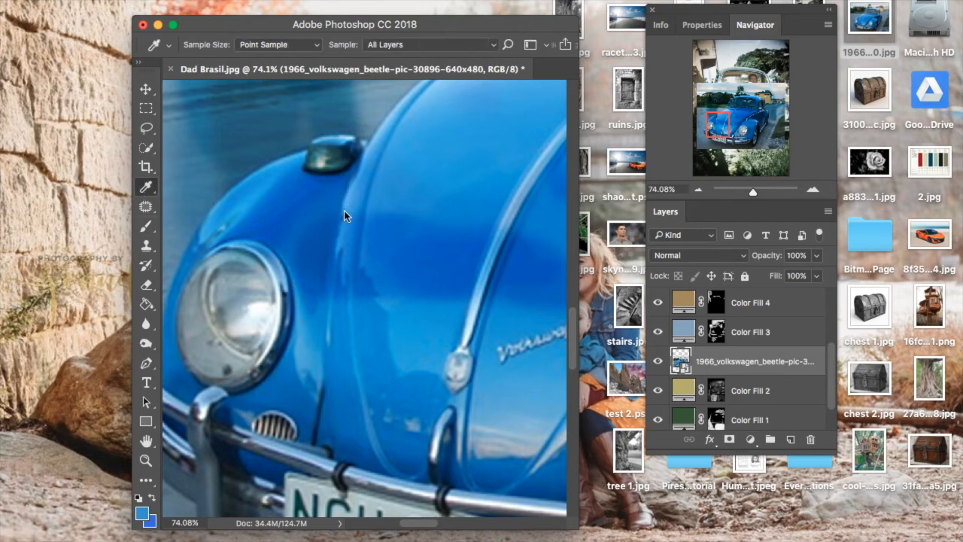
{"action": "left_click_drag", "start_coordinate": [754, 197], "coordinate": [745, 197]}
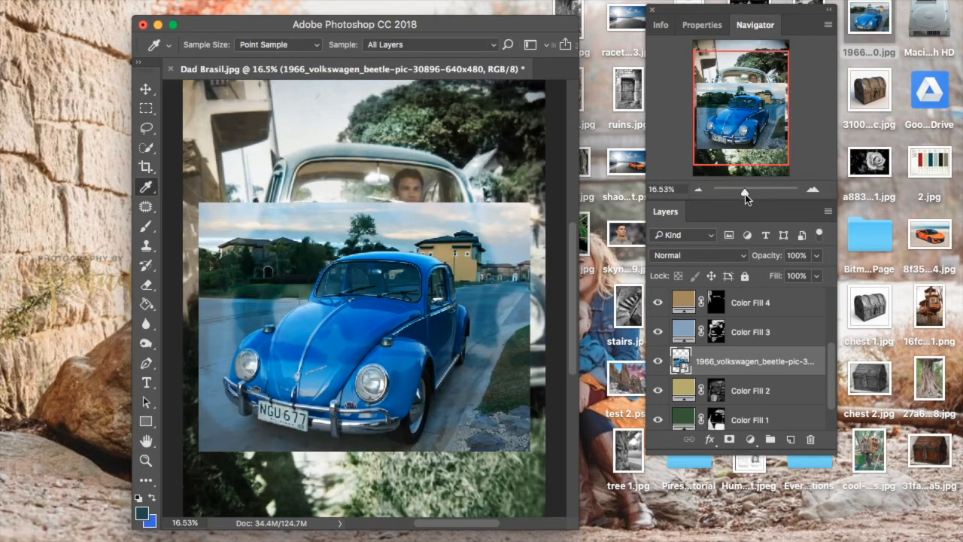
{"action": "left_click", "coordinate": [658, 362]}
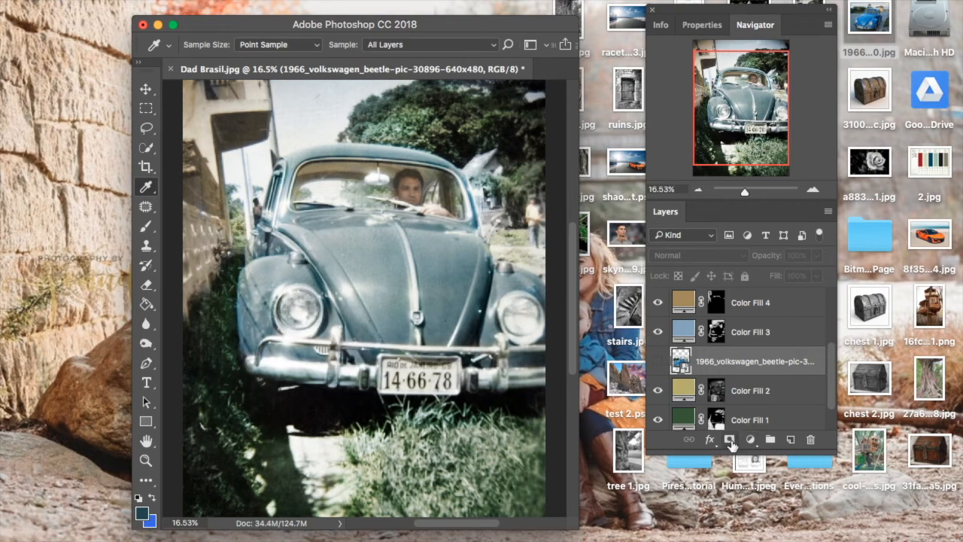
Add a solid color fill layer in #24454e, set its blend mode to Overlay, and invert its mask to black
{"action": "left_click", "coordinate": [749, 440]}
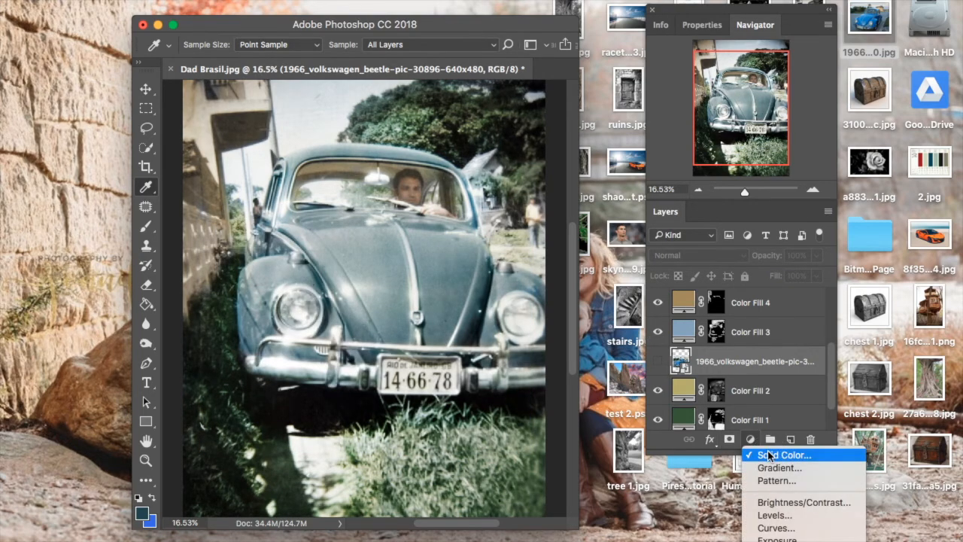
{"action": "left_click", "coordinate": [768, 455]}
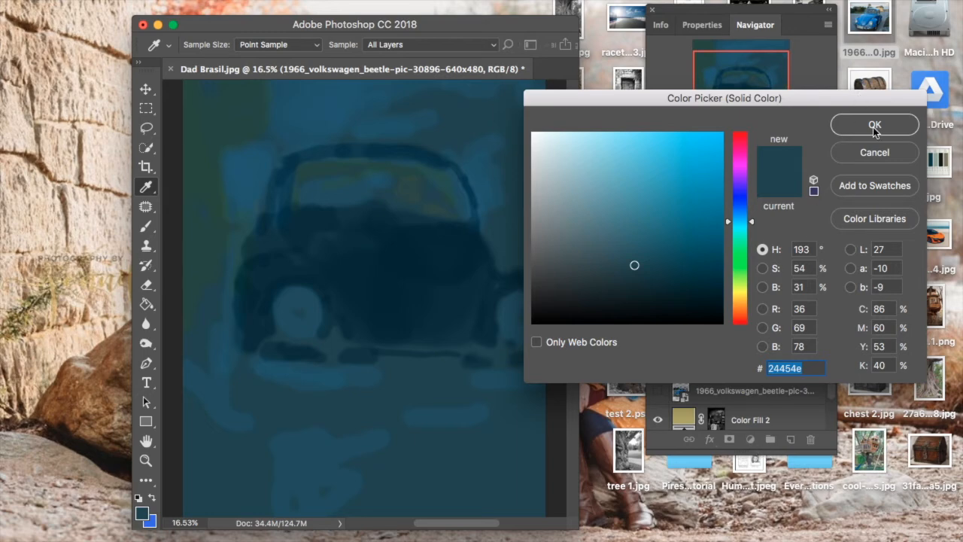
{"action": "left_click", "coordinate": [874, 125]}
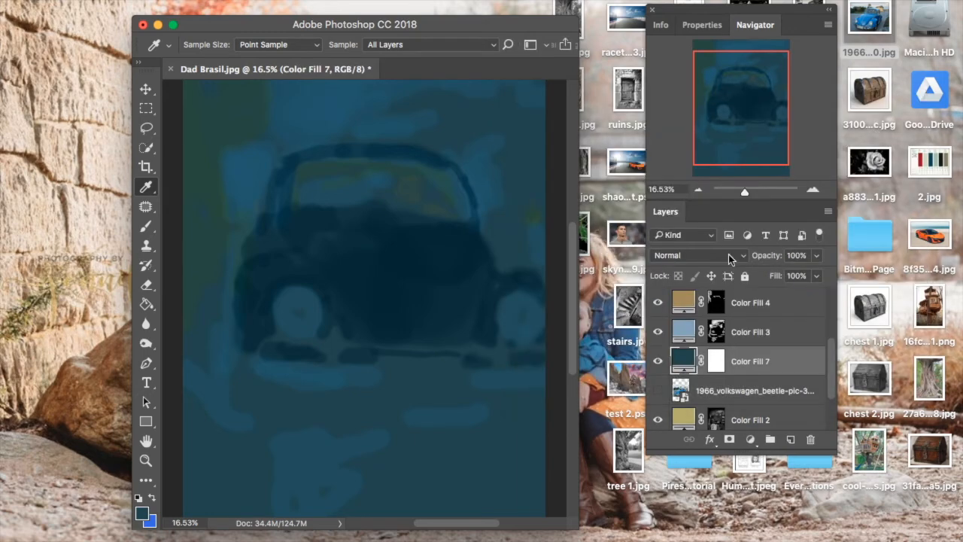
{"action": "left_click", "coordinate": [728, 260]}
{"action": "left_click", "coordinate": [695, 418]}
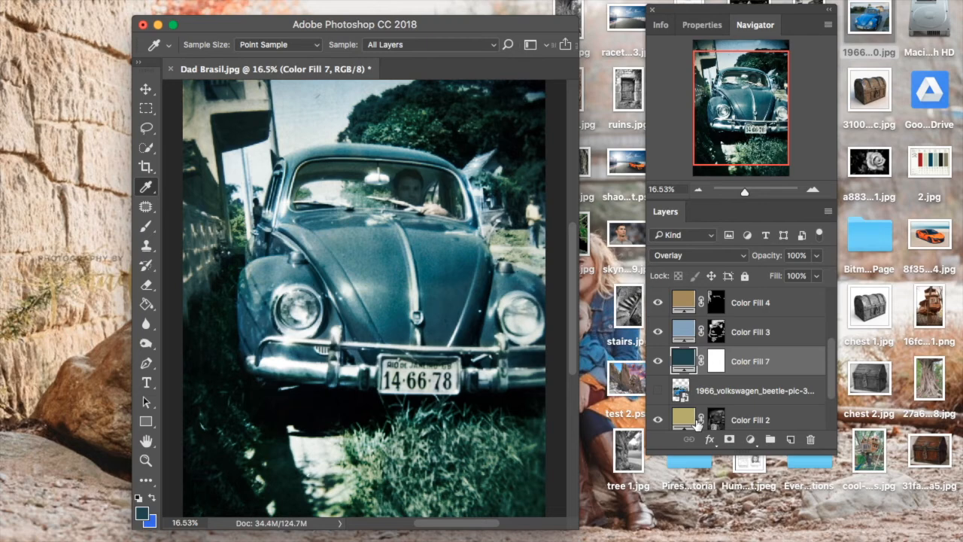
{"action": "left_click", "coordinate": [716, 362]}
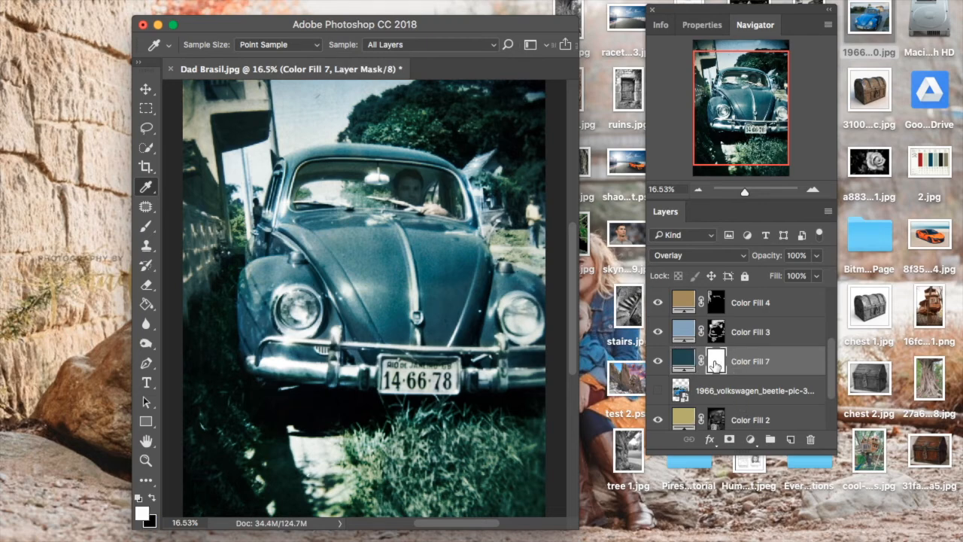
{"action": "key", "text": "super+i"}
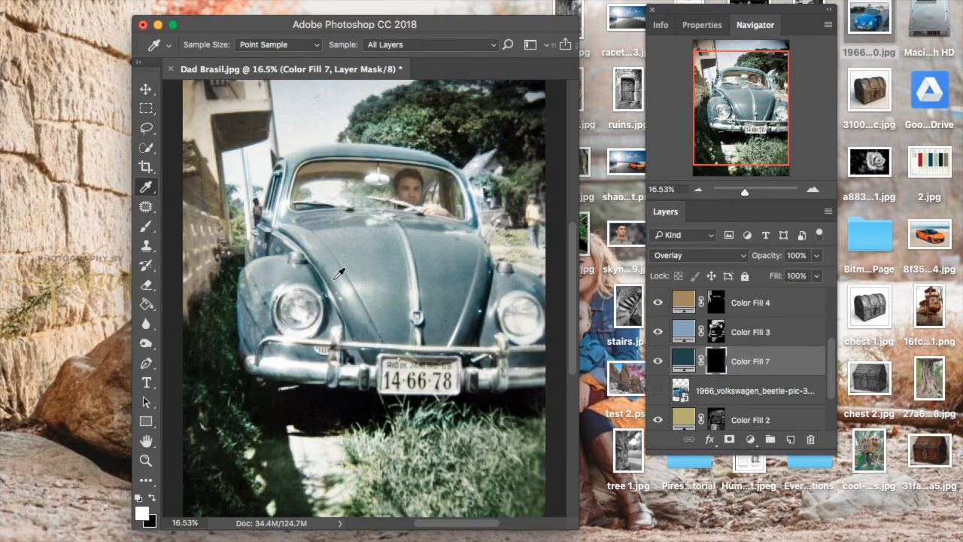
Paint the dark teal onto the front turn signals in the Color Fill 7 mask with a 100 px brush at 47% opacity
{"action": "left_click", "coordinate": [147, 228]}
{"action": "left_click", "coordinate": [444, 45]}
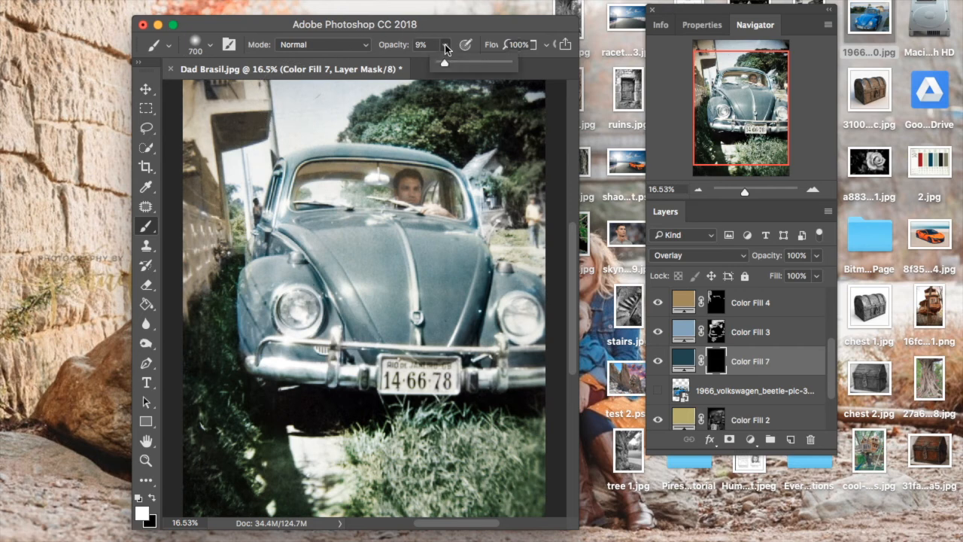
{"action": "left_click", "coordinate": [470, 62]}
{"action": "key", "text": "bracketleft"}
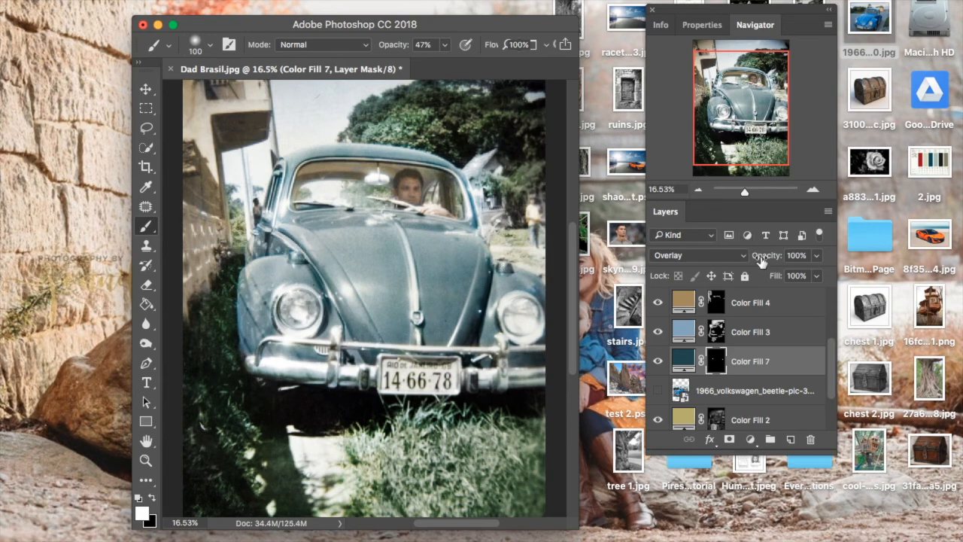
Try tinting the rear-view mirror inside the windshield with the 100 px brush in the Color Fill 7 mask
{"action": "left_click_drag", "start_coordinate": [745, 191], "coordinate": [750, 192]}
{"action": "left_click_drag", "start_coordinate": [743, 120], "coordinate": [767, 88]}
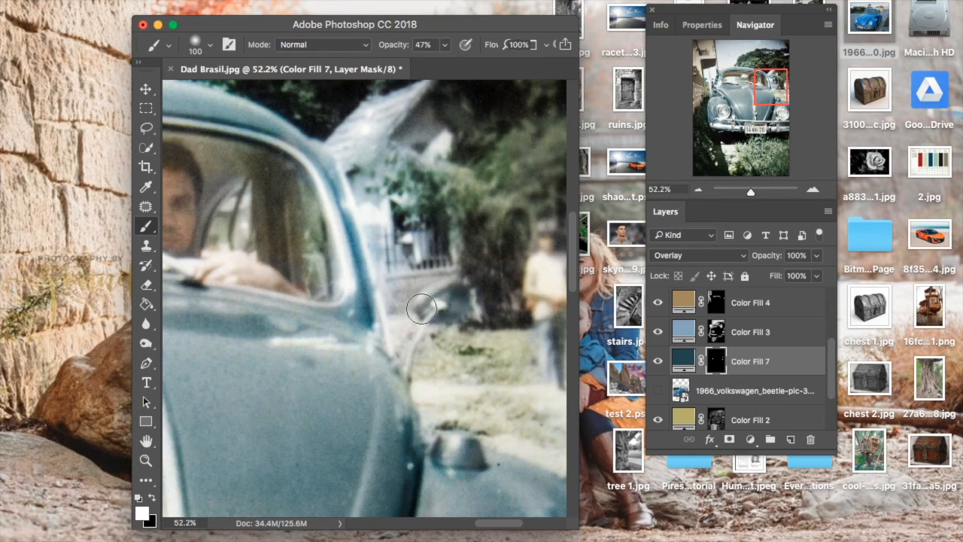
{"action": "mouse_move", "coordinate": [769, 90]}
{"action": "left_mouse_down"}
{"action": "mouse_move", "coordinate": [715, 90]}
{"action": "mouse_move", "coordinate": [751, 92]}
{"action": "left_mouse_up"}
{"action": "right_click", "coordinate": [326, 265]}
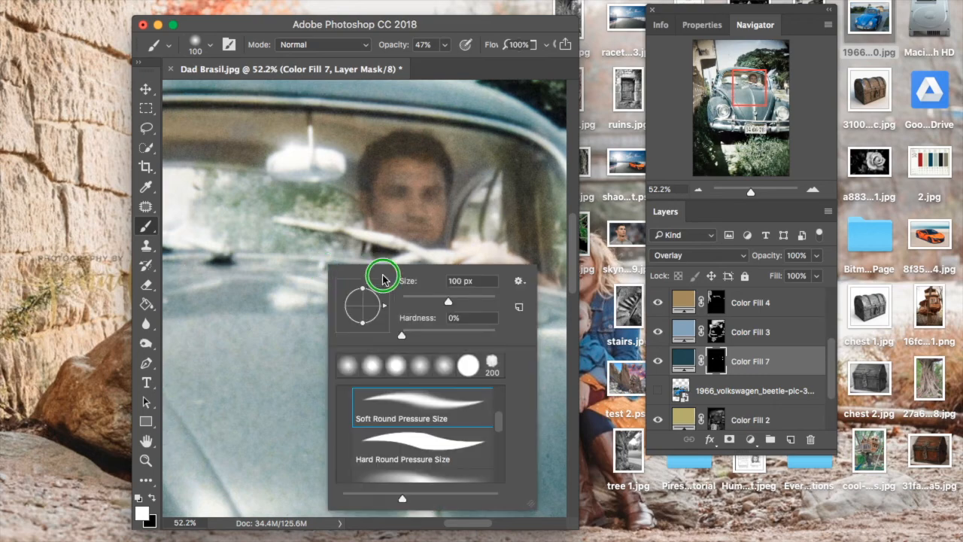
{"action": "left_click", "coordinate": [287, 169]}
{"action": "mouse_move", "coordinate": [287, 169]}
{"action": "left_mouse_down"}
{"action": "mouse_move", "coordinate": [338, 165]}
{"action": "mouse_move", "coordinate": [267, 161]}
{"action": "left_mouse_up"}
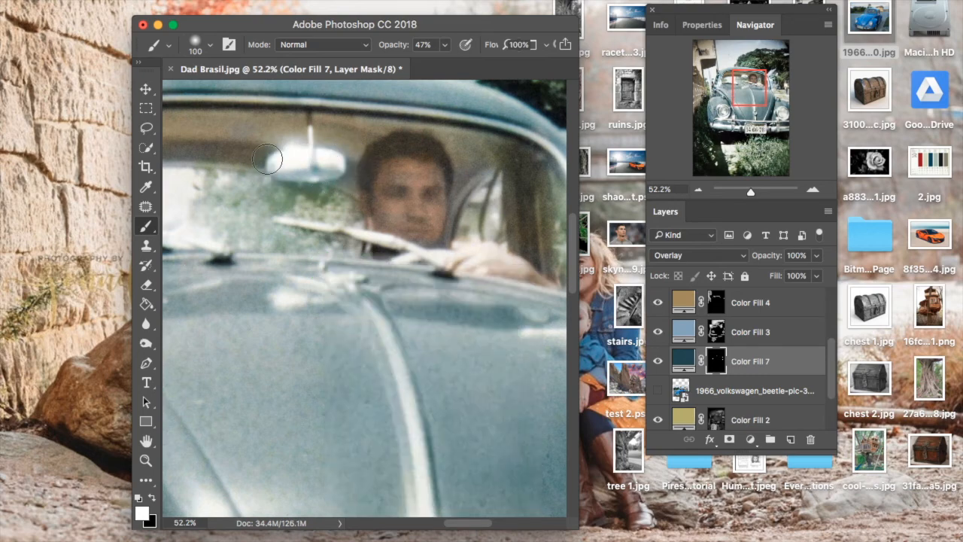
Undo the last brush strokes on the rear-view mirror
{"action": "left_click", "coordinate": [167, 0]}
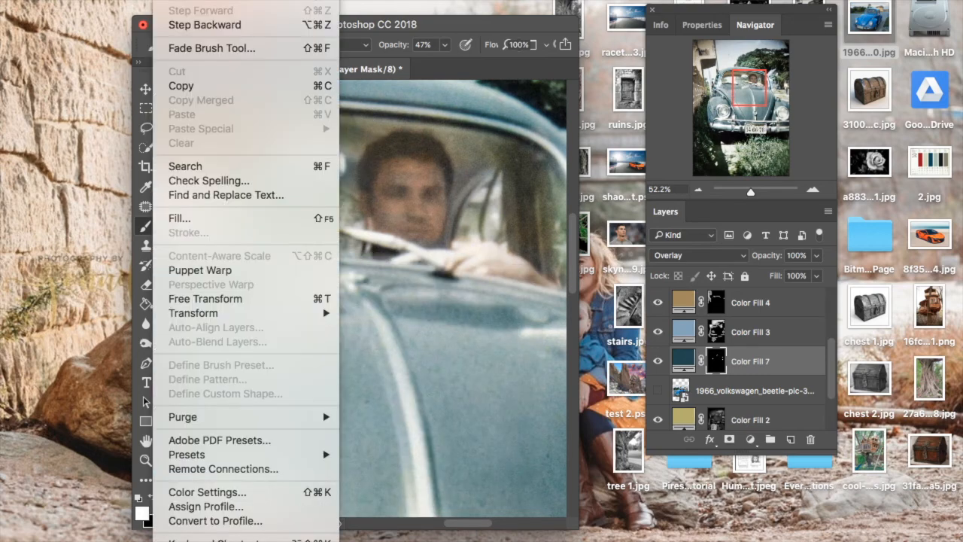
{"action": "left_click", "coordinate": [188, 26]}
{"action": "right_click", "coordinate": [560, 296]}
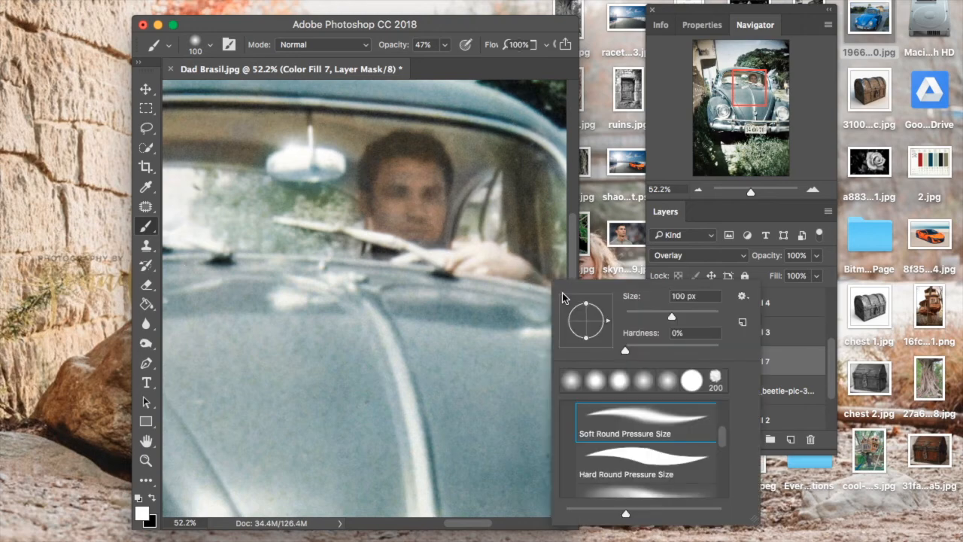
{"action": "left_click", "coordinate": [167, 0]}
{"action": "left_click", "coordinate": [188, 26]}
Paint a faint green beside the wall left of the car in the Color Fill 1 mask with a 400 px brush at 15% opacity
{"action": "left_click_drag", "start_coordinate": [751, 192], "coordinate": [743, 191]}
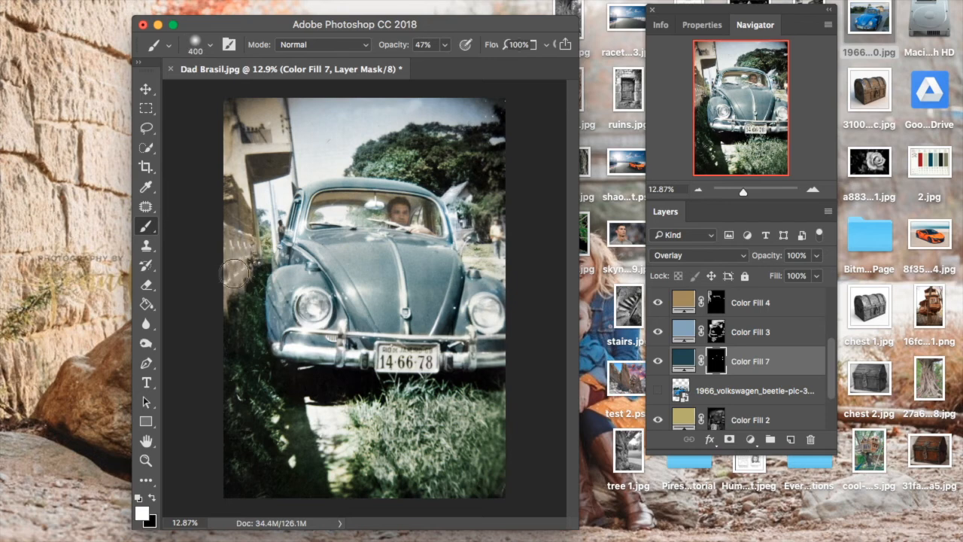
{"action": "left_click", "coordinate": [446, 46]}
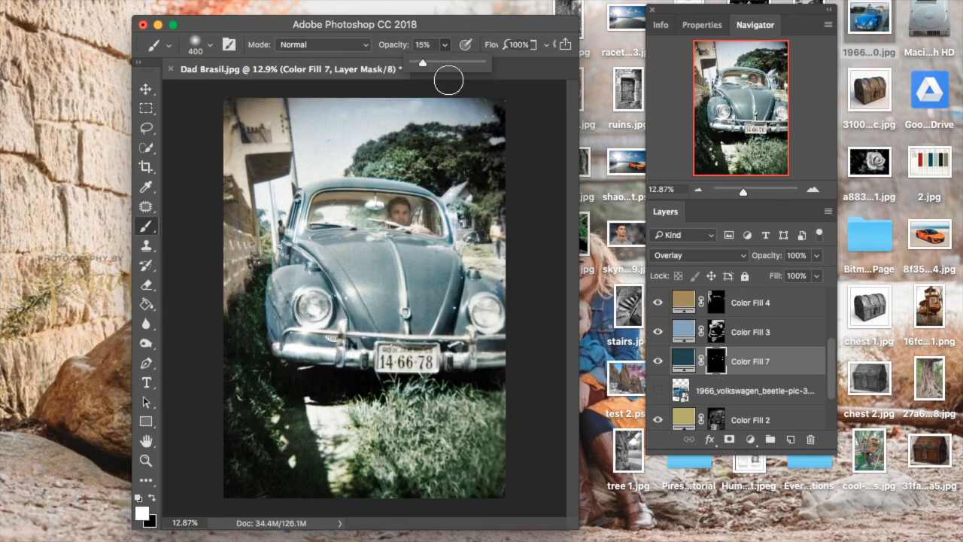
{"action": "scroll", "coordinate": [732, 382], "scroll_direction": "down", "scroll_amount": 2}
{"action": "left_click", "coordinate": [716, 385]}
{"action": "mouse_move", "coordinate": [231, 271]}
{"action": "left_mouse_down"}
{"action": "mouse_move", "coordinate": [241, 245]}
{"action": "mouse_move", "coordinate": [245, 293]}
{"action": "left_mouse_up"}
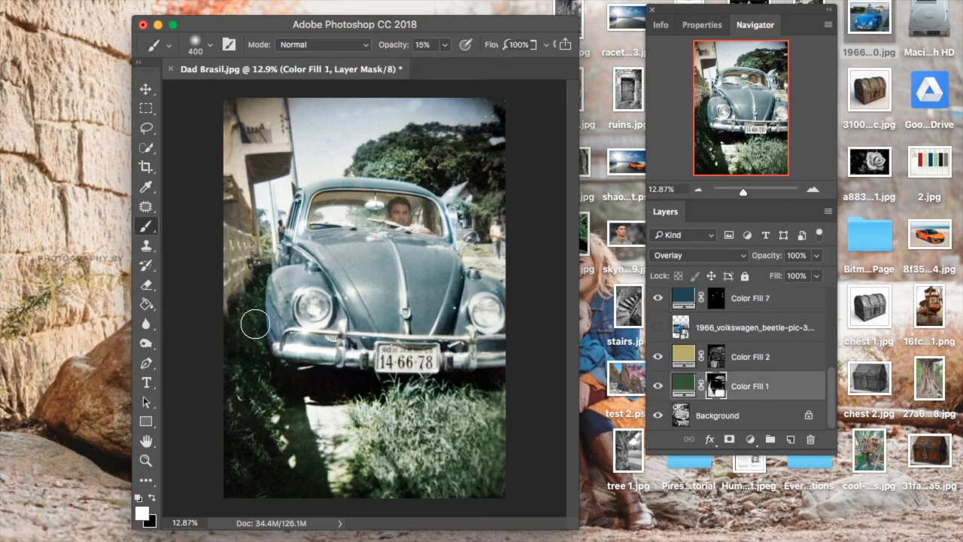